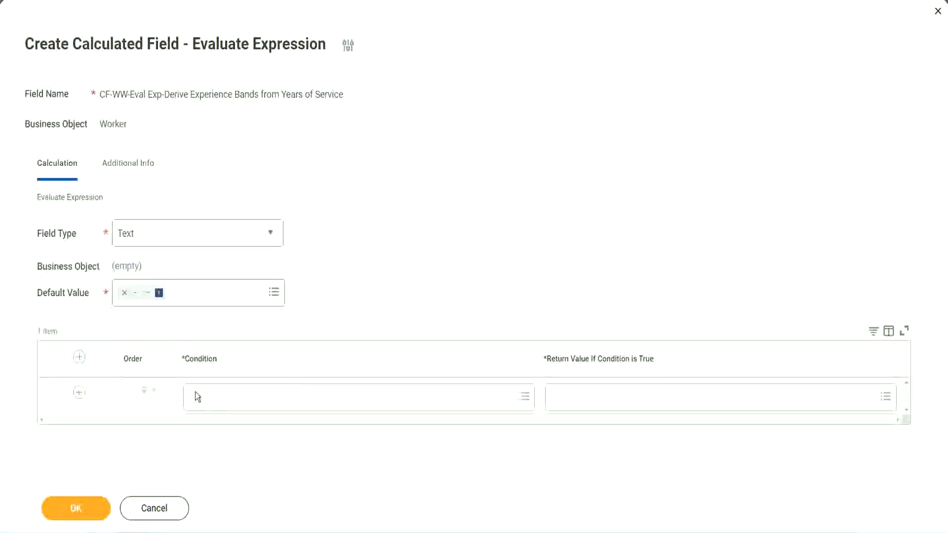
- Select the Field 1 name 'CF-WW-TF-Length of Service between 0 and 7 years' on line 13 of the notes
left_click(223, 398)
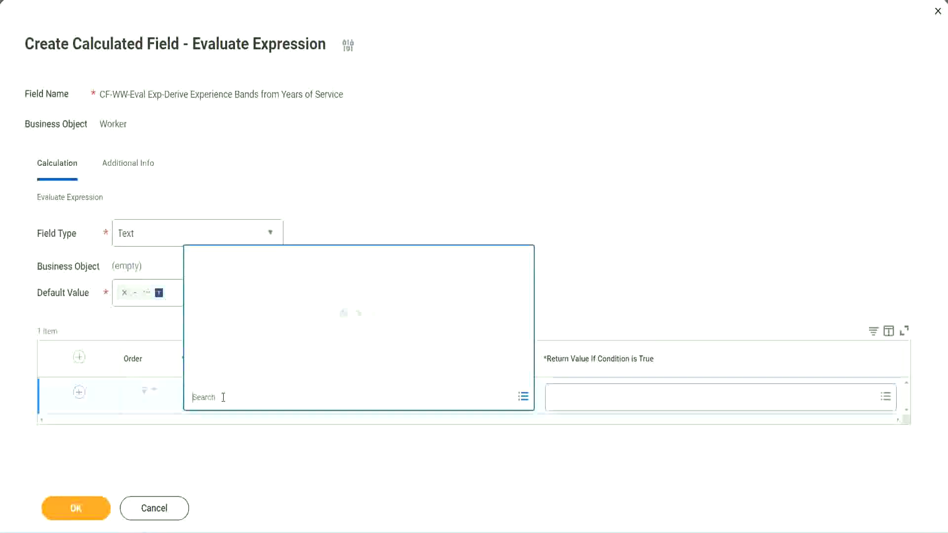
left_click(363, 220)
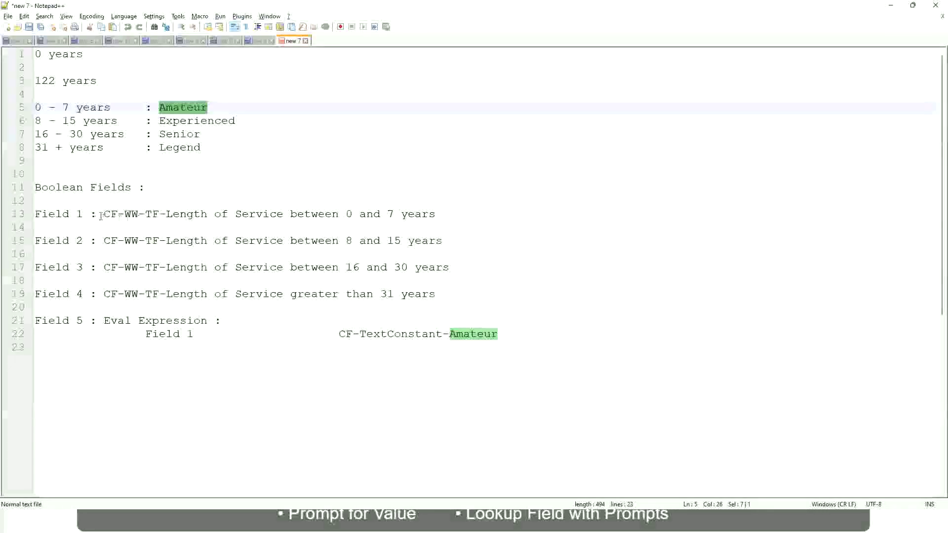
double_click(107, 214)
left_click_drag(163, 216, 436, 217)
key("ctrl+c")
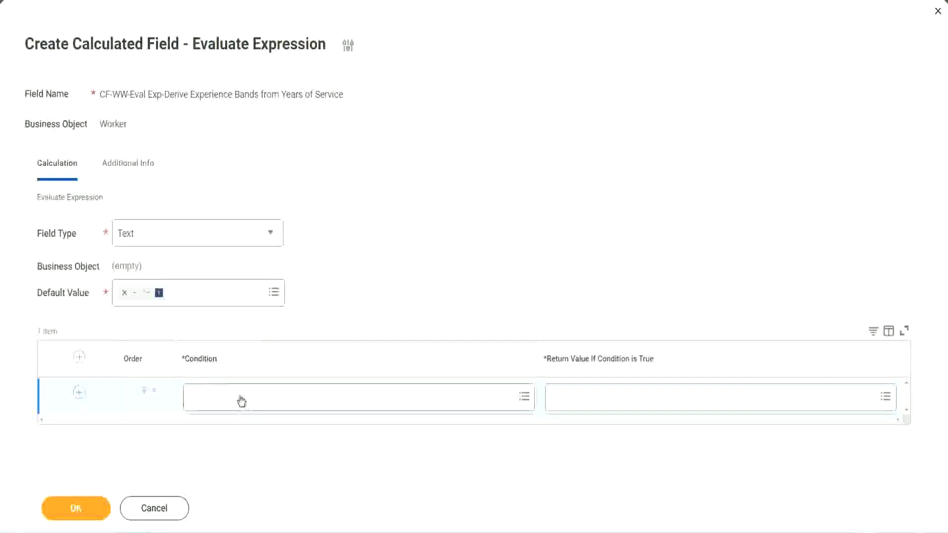
- Paste 'CF-WW-TF-Length of Service between 0 and 7 years' into the first row's condition and select it
left_click(241, 400)
key("ctrl+v")
key("Return")
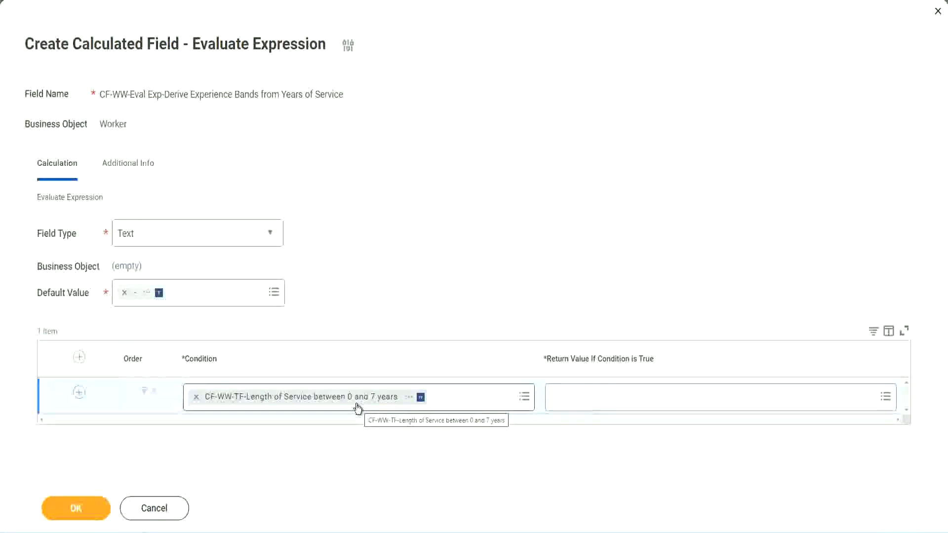
left_click(615, 401)
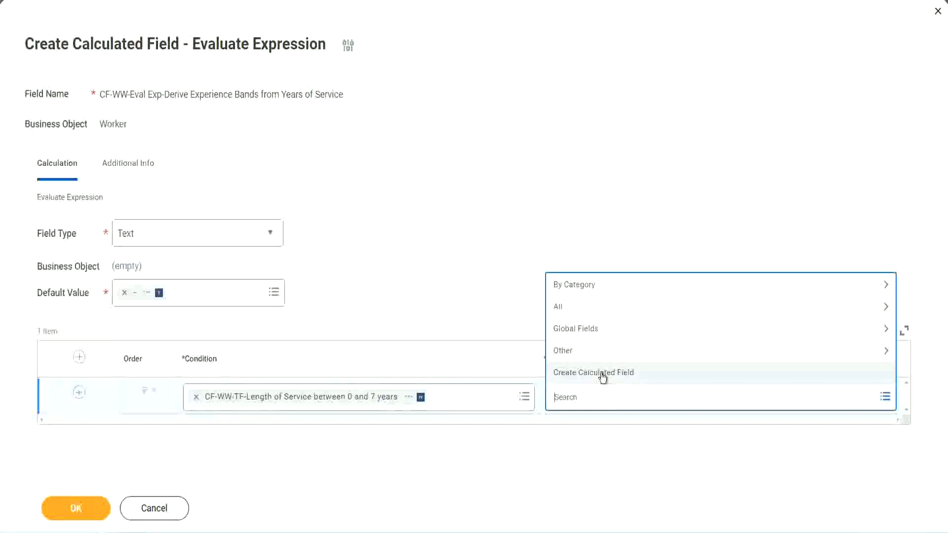
left_click(547, 245)
left_click(570, 402)
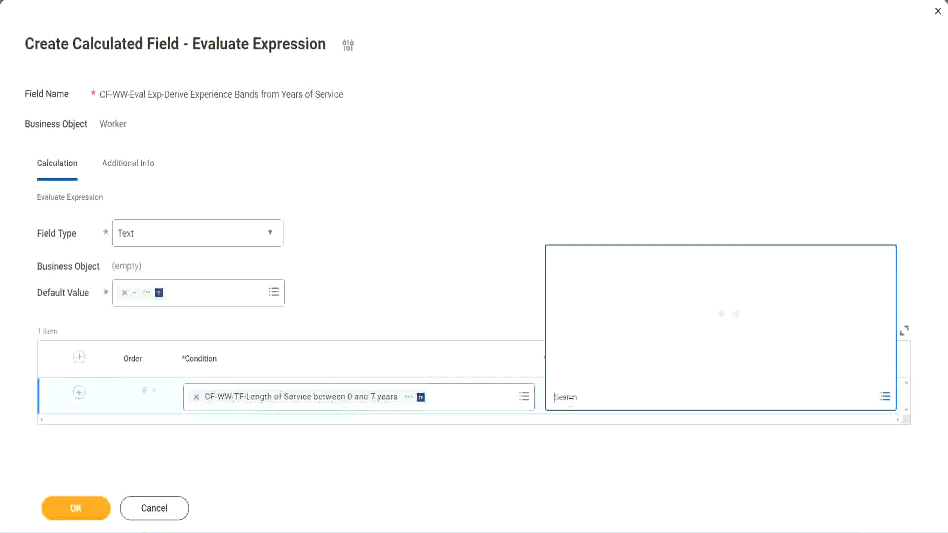
type("Amaterue")
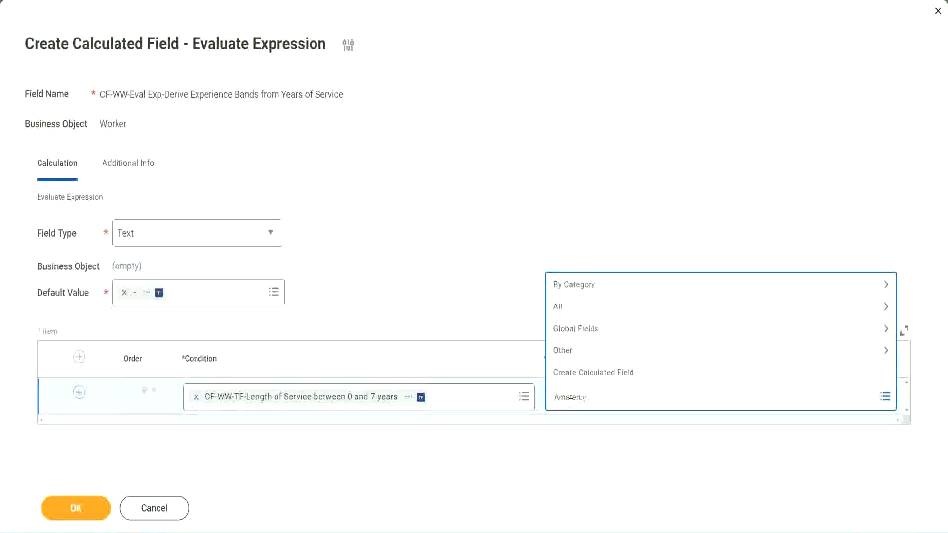
left_click(478, 286)
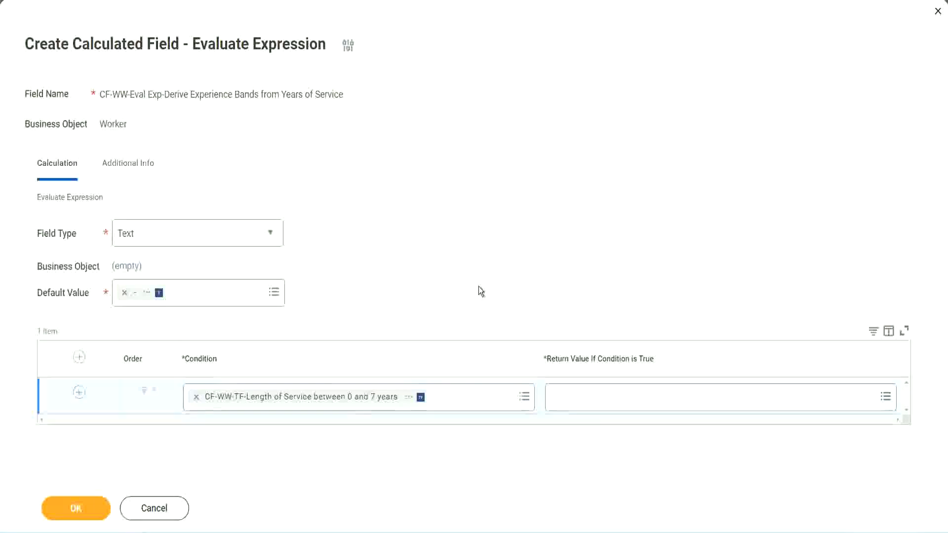
left_click(597, 400)
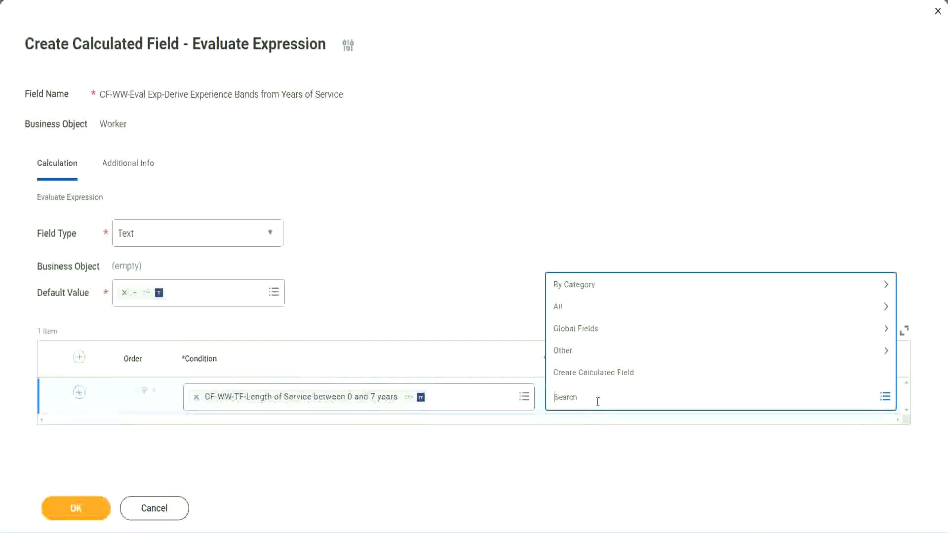
left_click(478, 287)
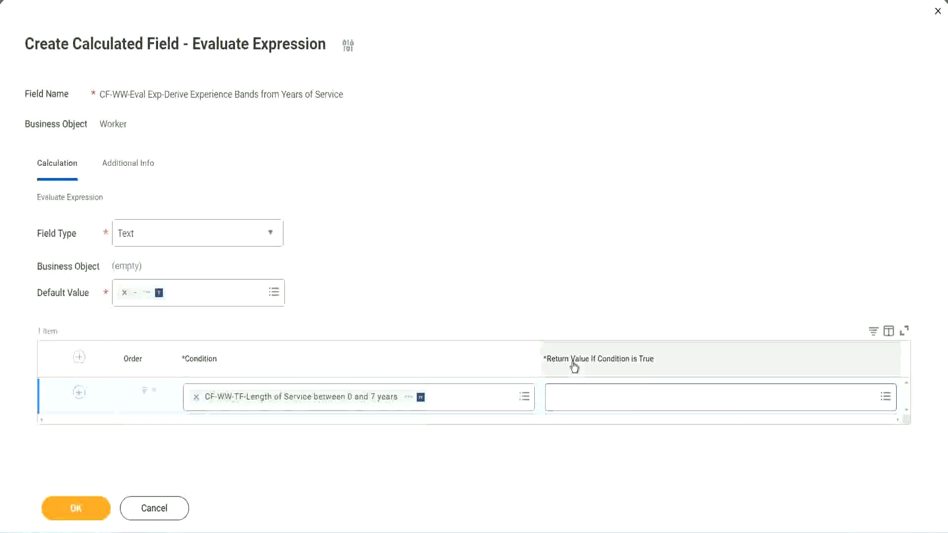
left_click(614, 400)
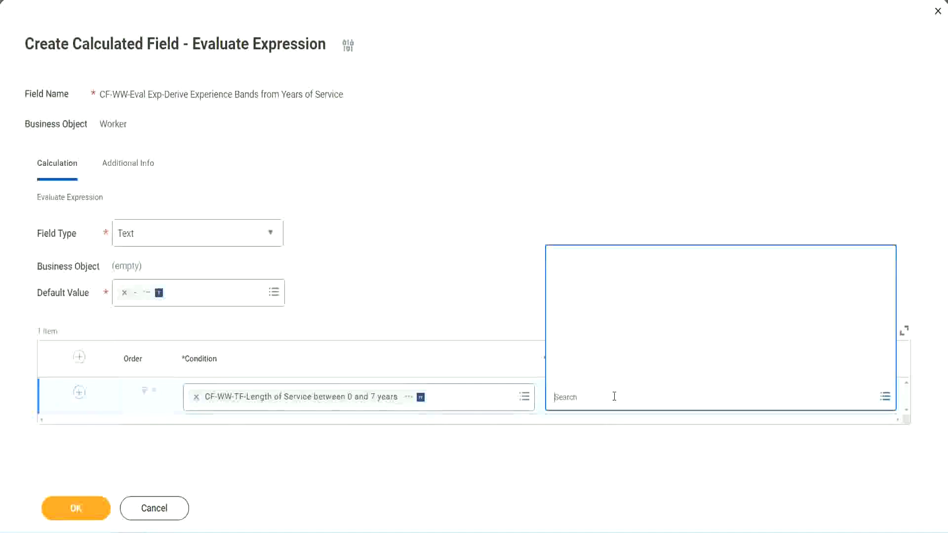
- Create a new calculated field from the return value and enter the name CF-WW-TC-Amateur
left_click(608, 375)
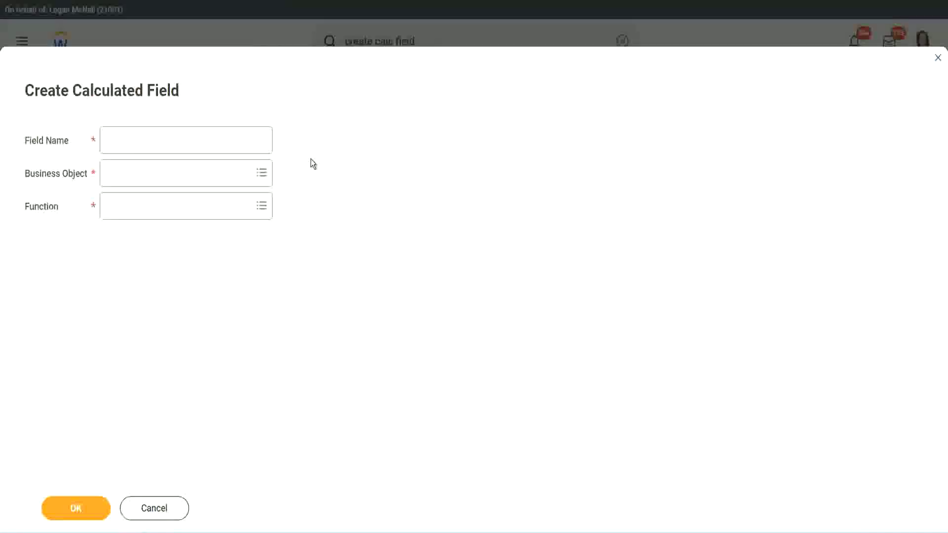
left_click(114, 141)
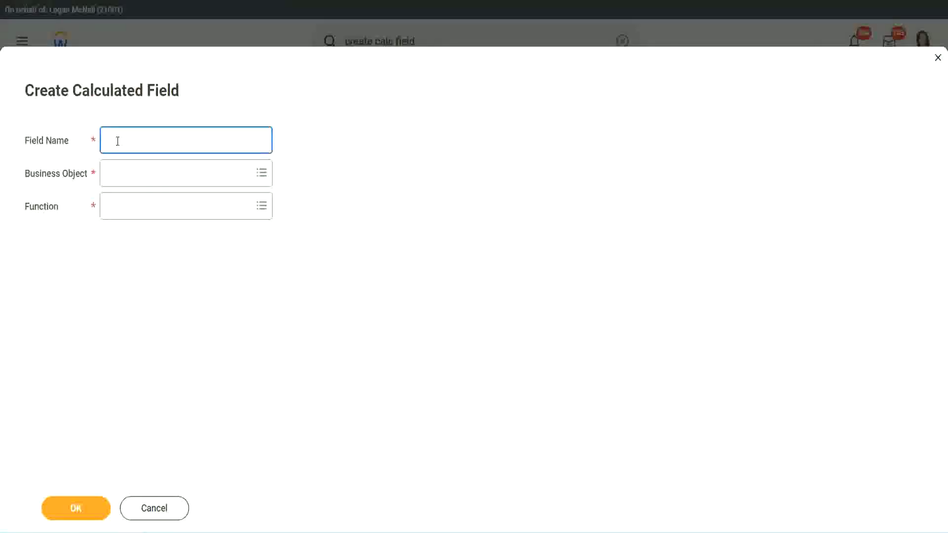
type("CFTC-Amateur")
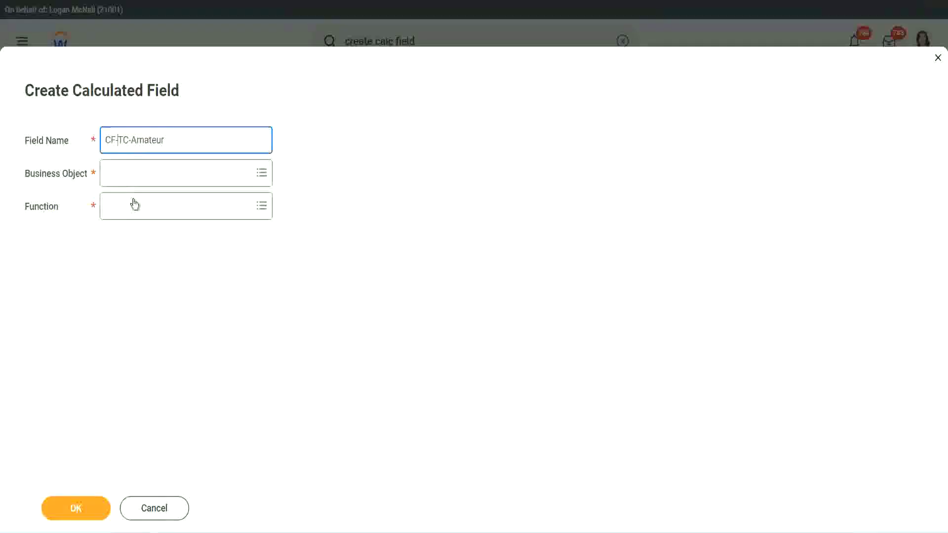
type("WW-")
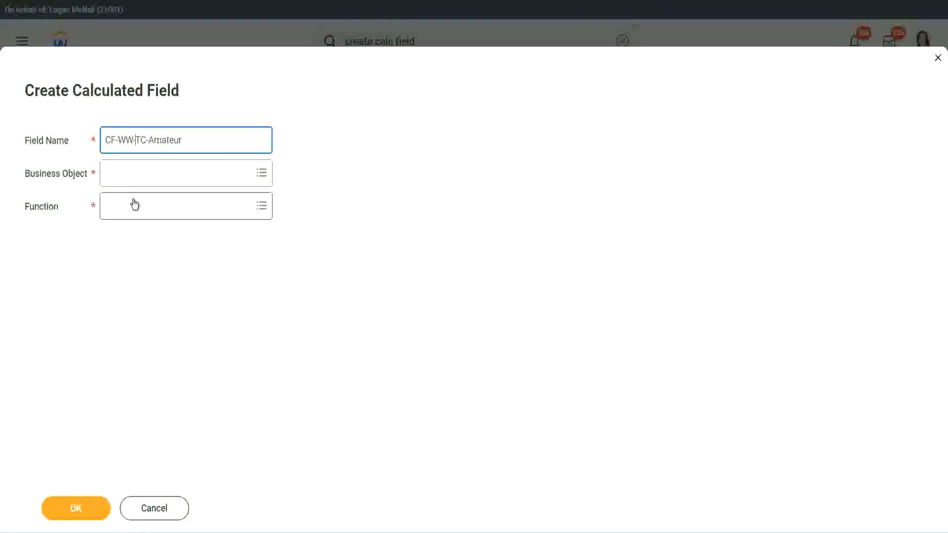
- Set the new field's business object to Global and select Amateur in its name
left_click(134, 175)
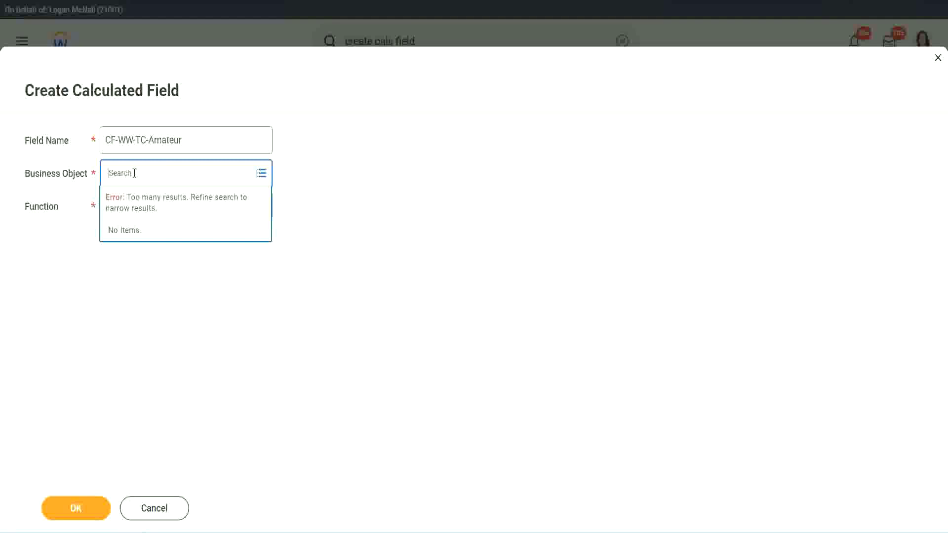
type("worker")
key("BackSpace")
key("BackSpace")
key("BackSpace")
key("BackSpace")
key("BackSpace")
key("BackSpace")
type("global")
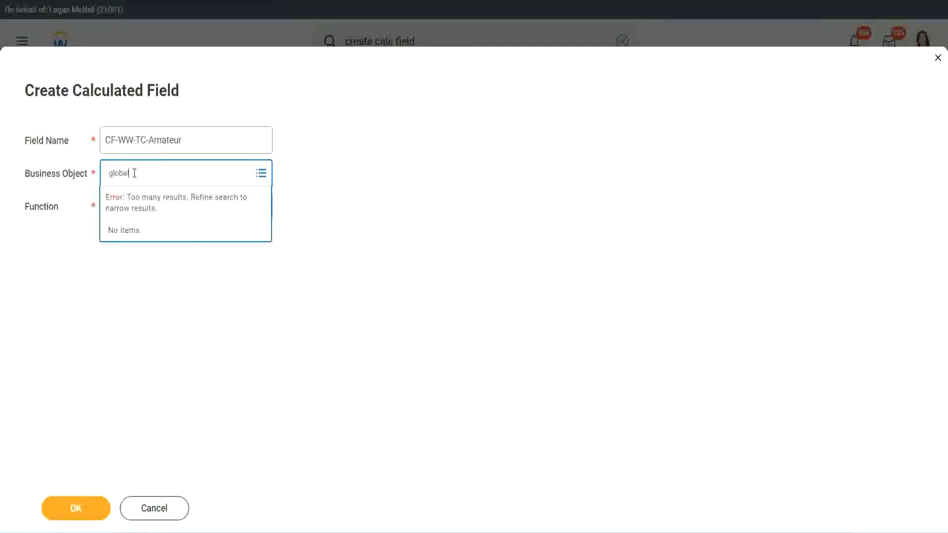
key("Return")
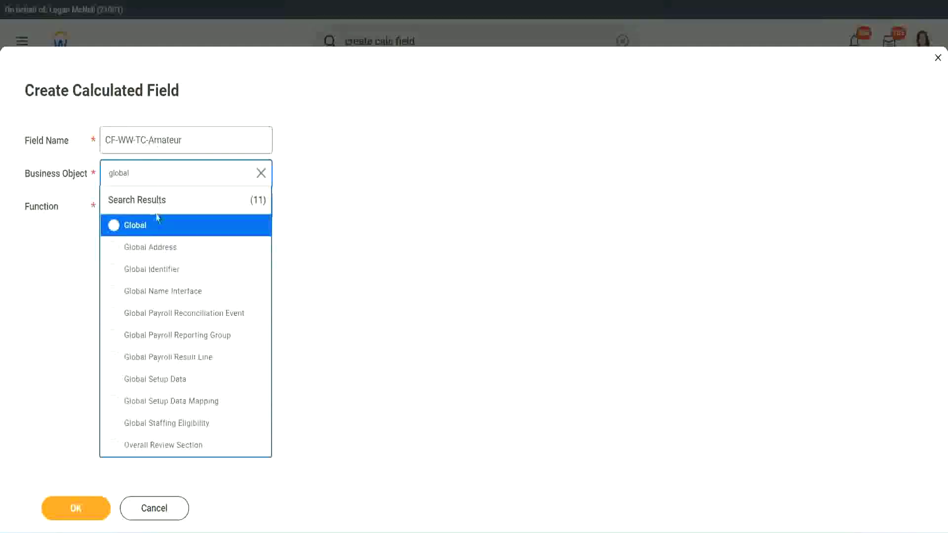
left_click(148, 230)
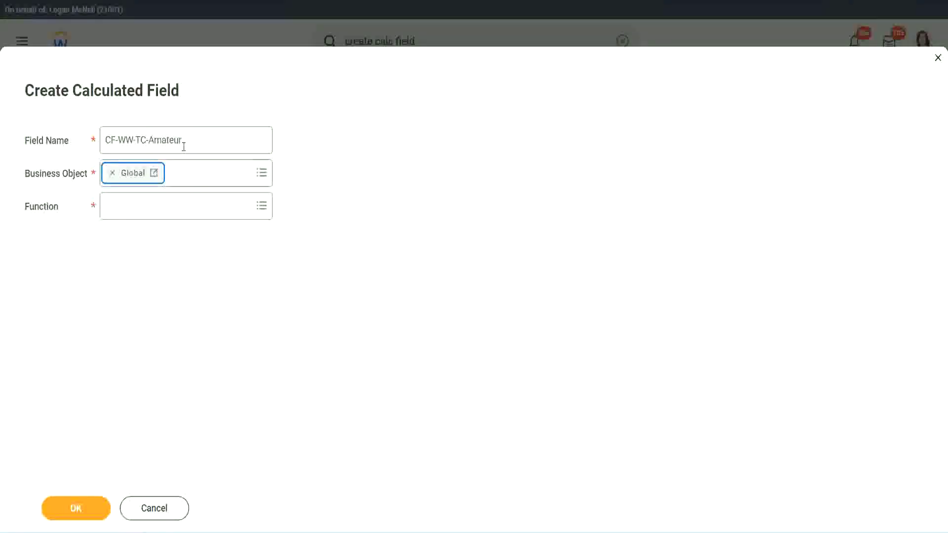
triple_click(245, 134)
left_click(205, 140)
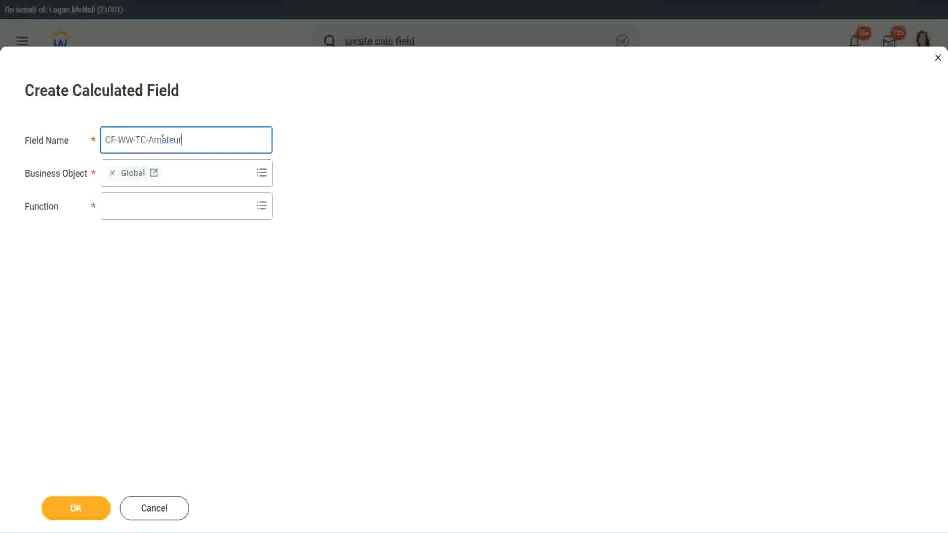
double_click(187, 138)
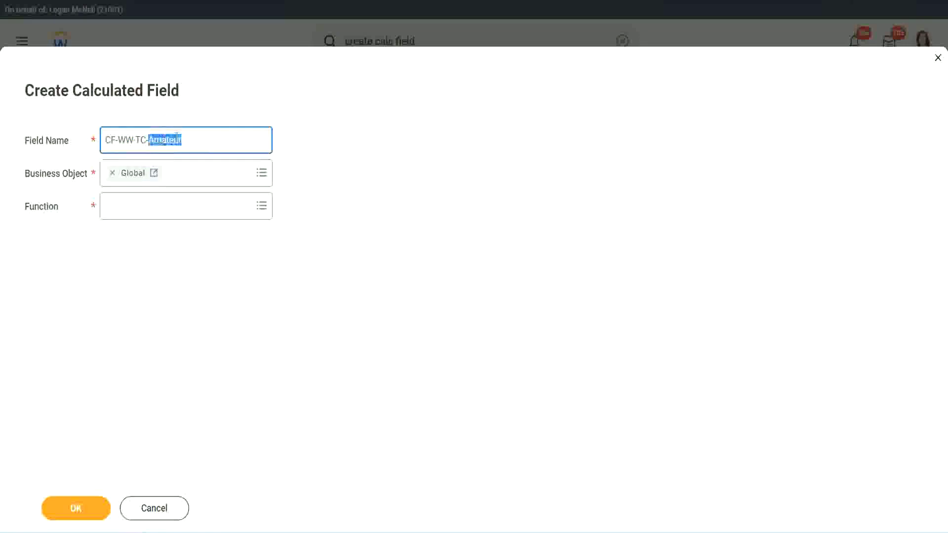
- Set the function to Text Constant and submit the field setup
left_click(196, 137)
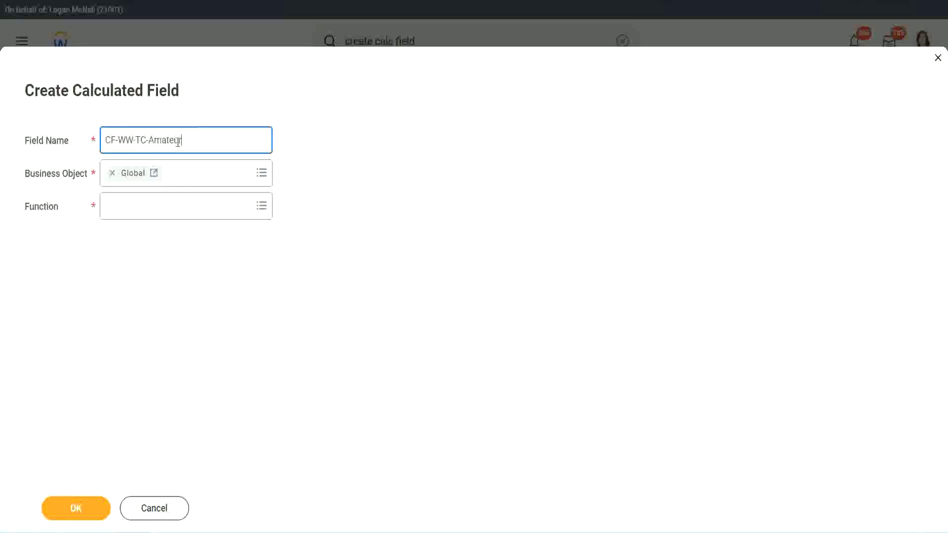
double_click(178, 142)
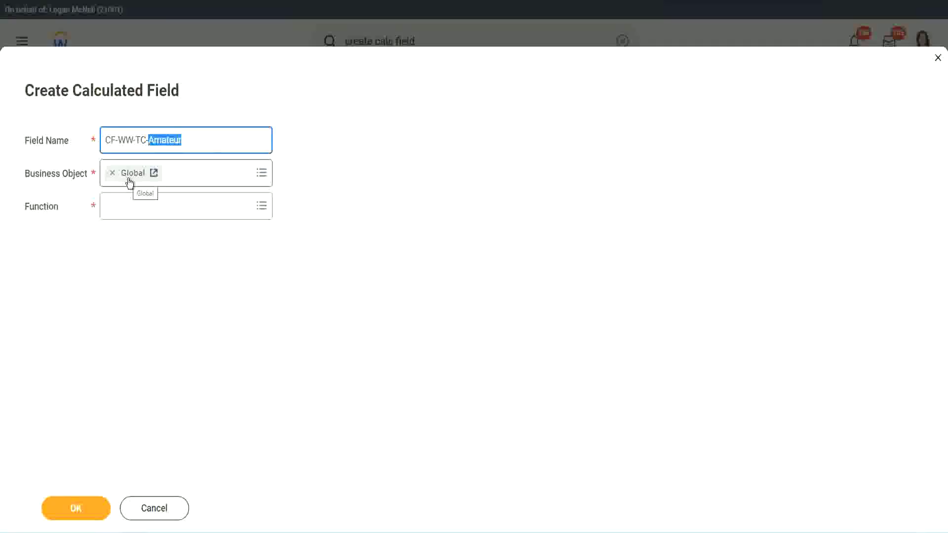
left_click(131, 206)
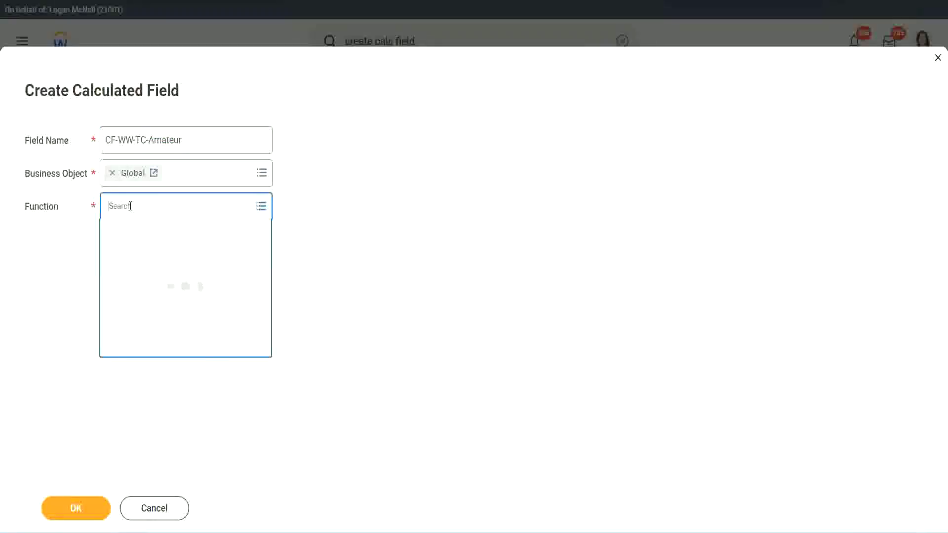
type("text const")
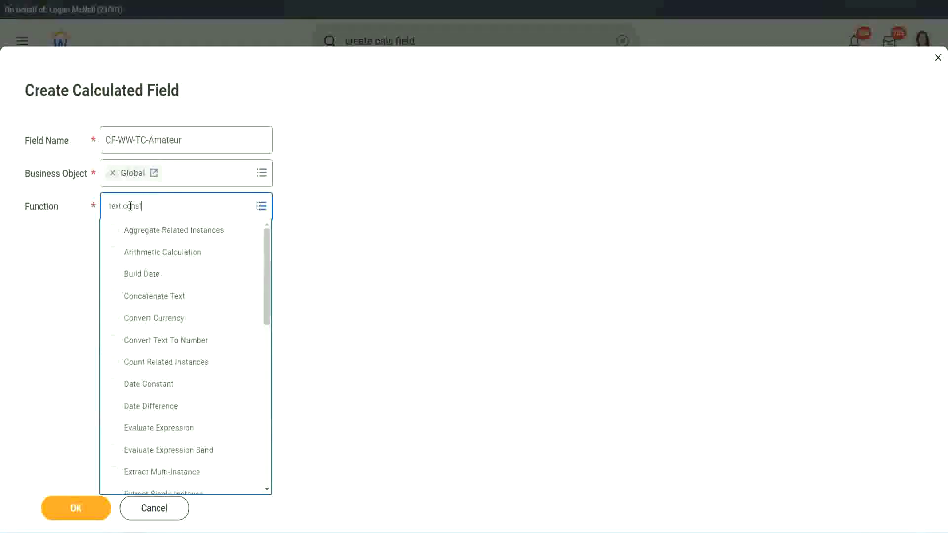
key("Return")
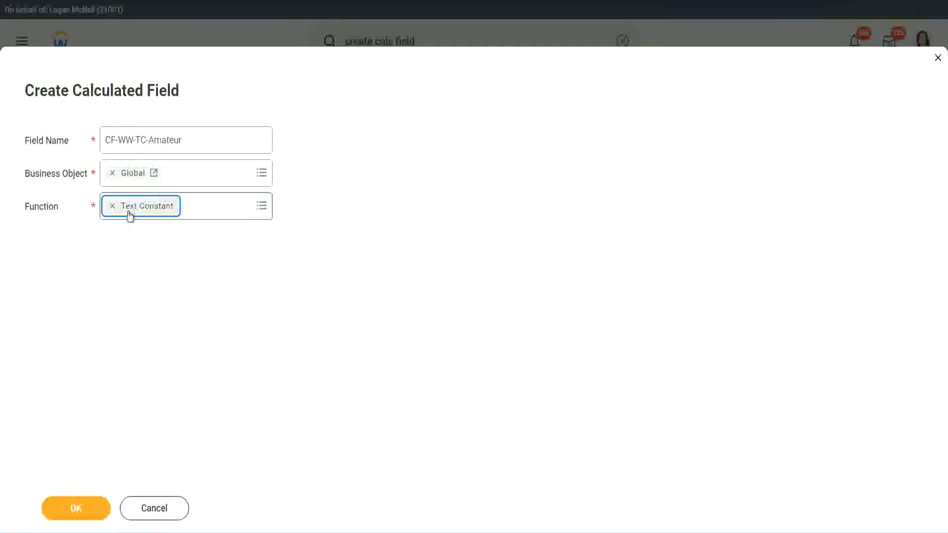
left_click(90, 499)
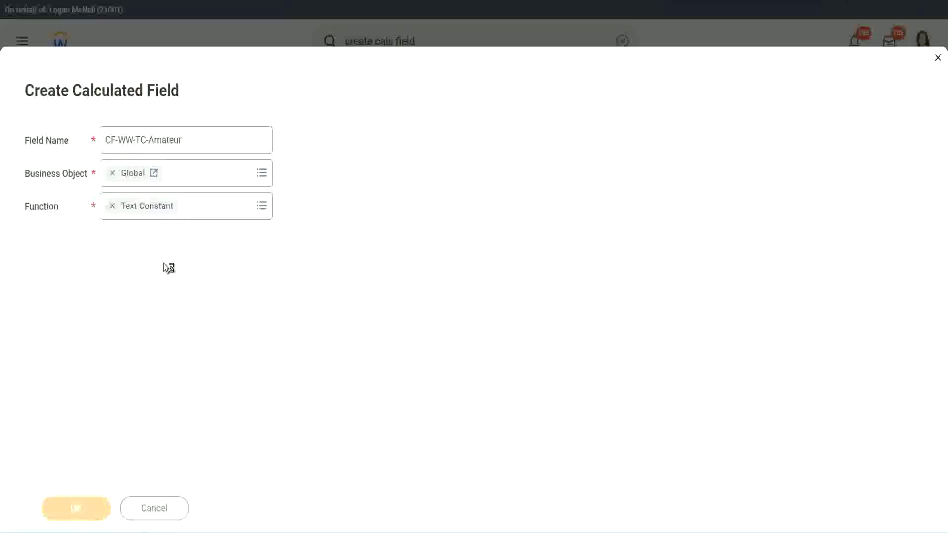
- Enter Amateur as the text constant value and confirm it
left_click(137, 275)
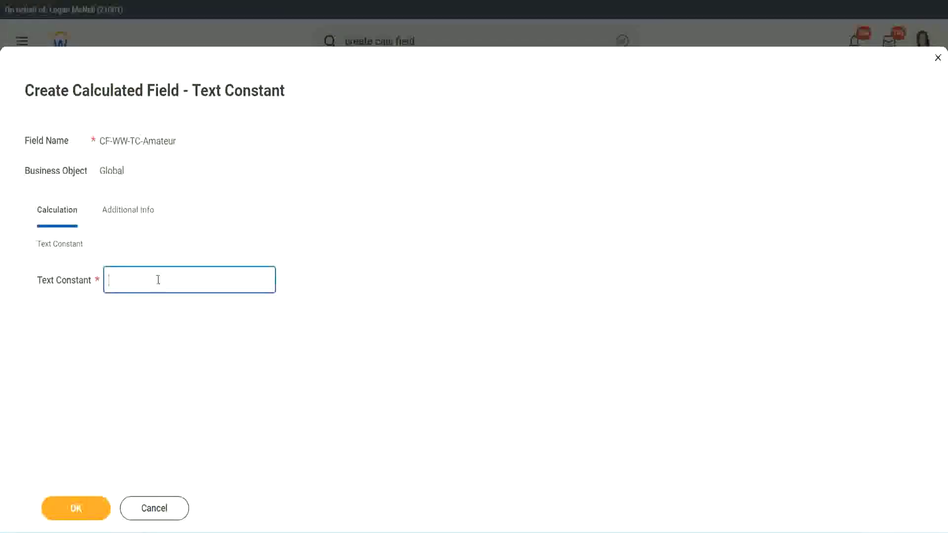
type("Amateur")
left_click(76, 508)
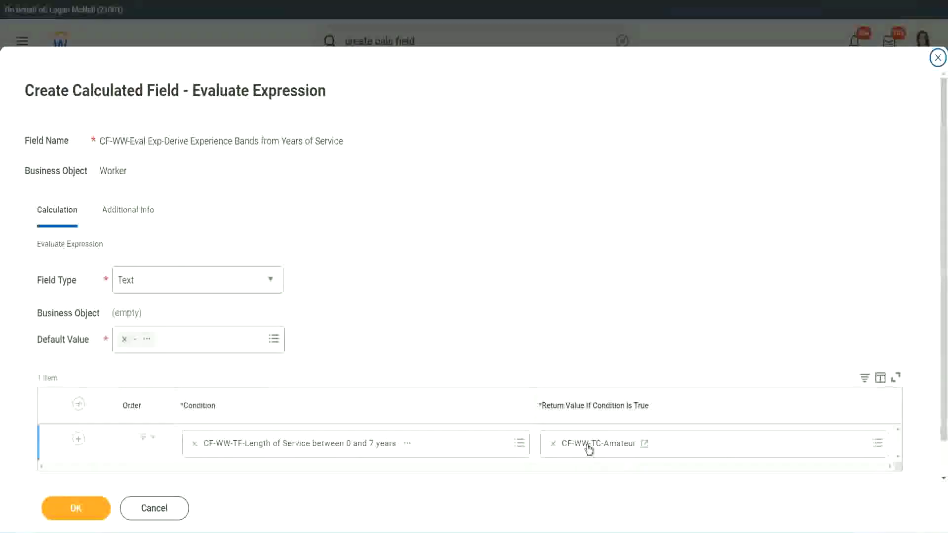
- Copy the CF-WW-TC-Amateur name and add two more condition rows
right_click(589, 448)
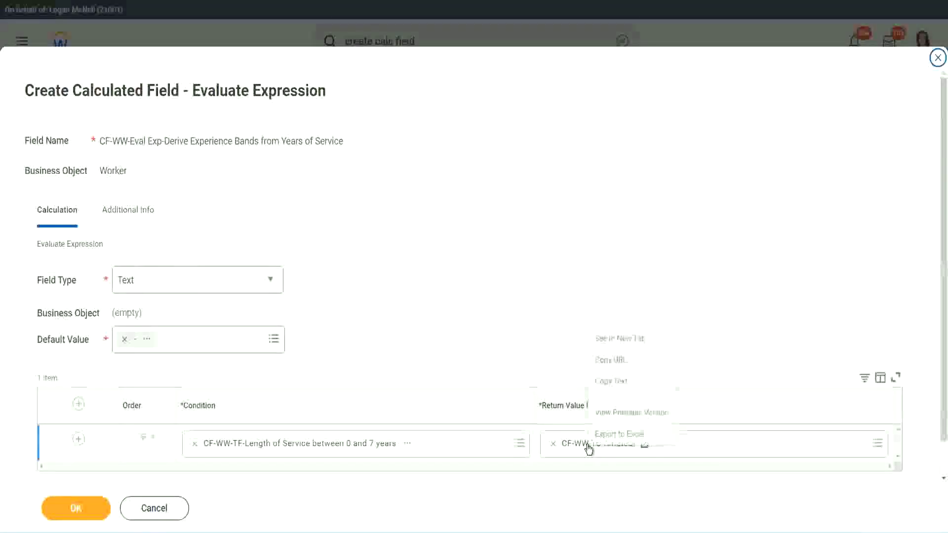
left_click(617, 383)
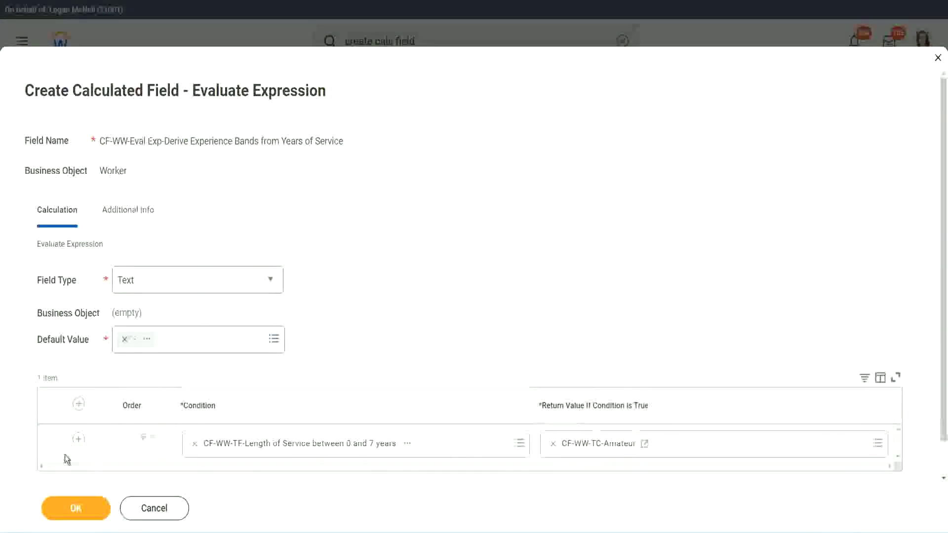
left_click(77, 441)
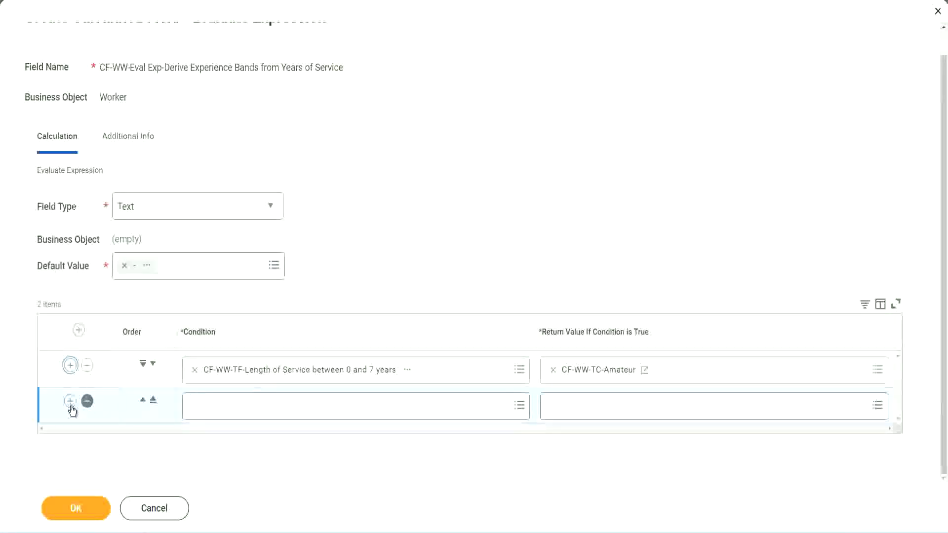
left_click(71, 403)
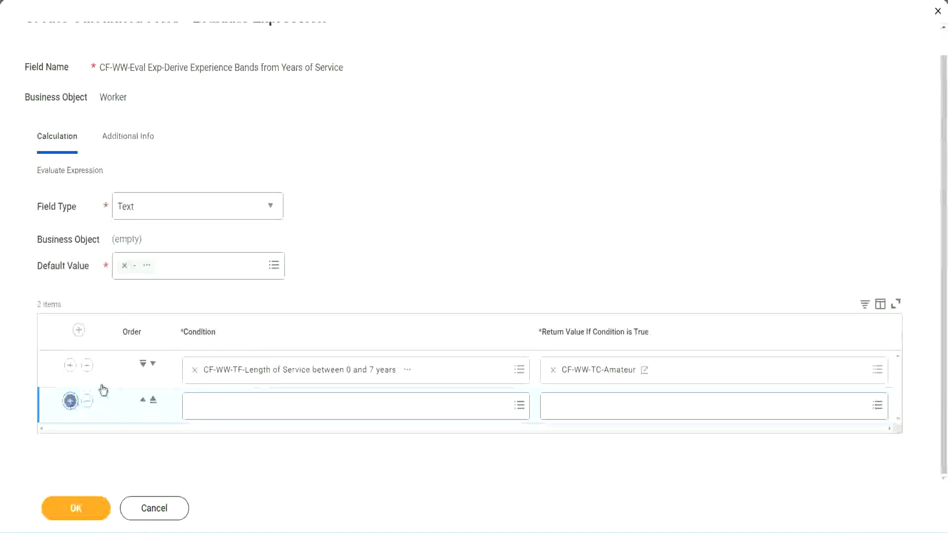
left_click(71, 402)
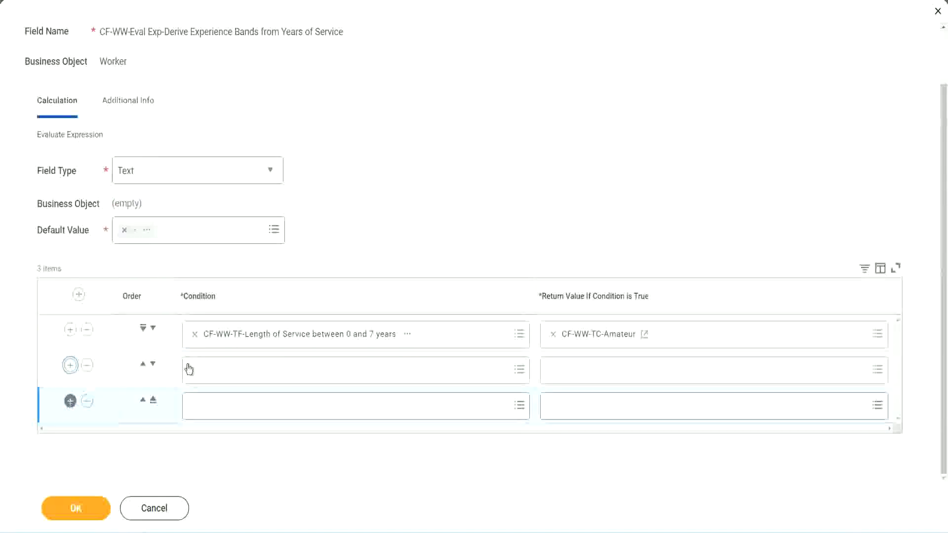
- Set the new rows' conditions to Length of Service 8–15, 16–30 and greater than 31 years
left_click(234, 372)
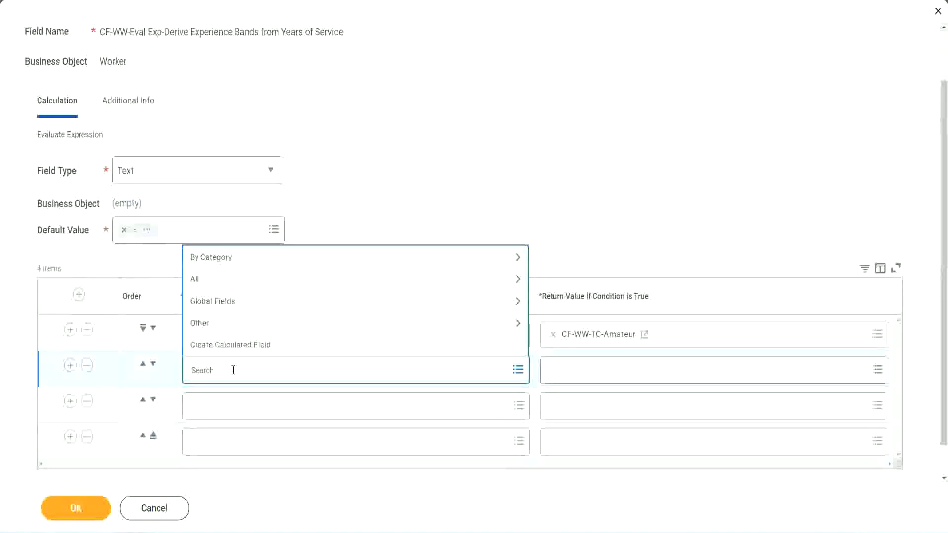
type("cf-ww-tf")
key("Return")
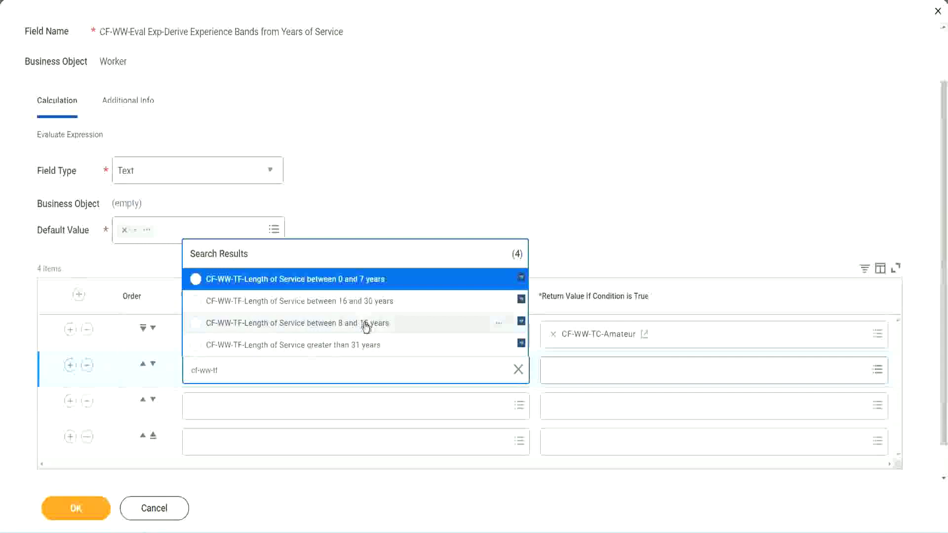
left_click(365, 327)
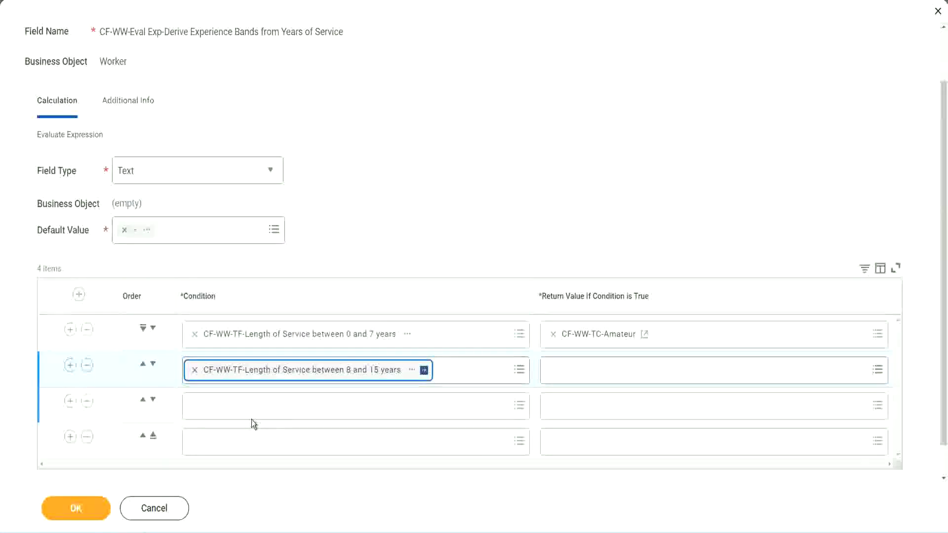
left_click(238, 403)
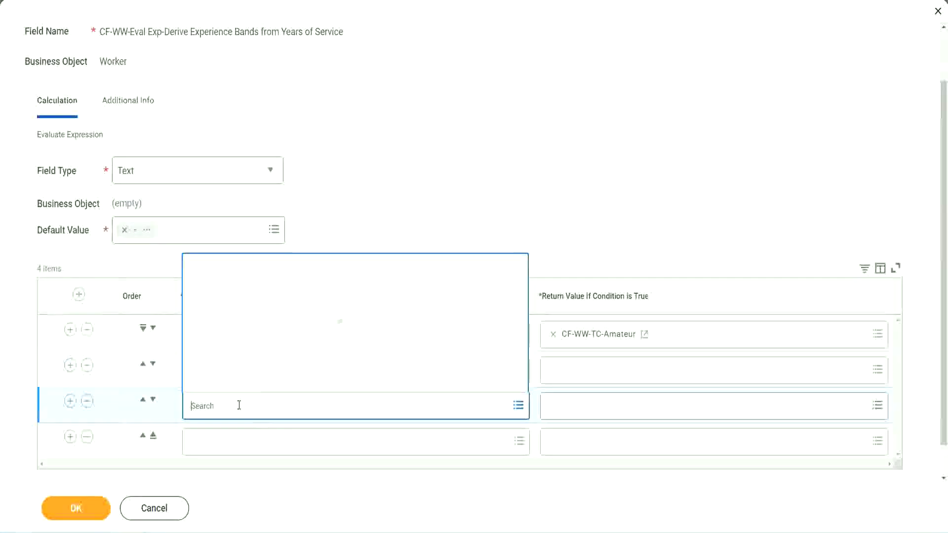
type("lf-ww")
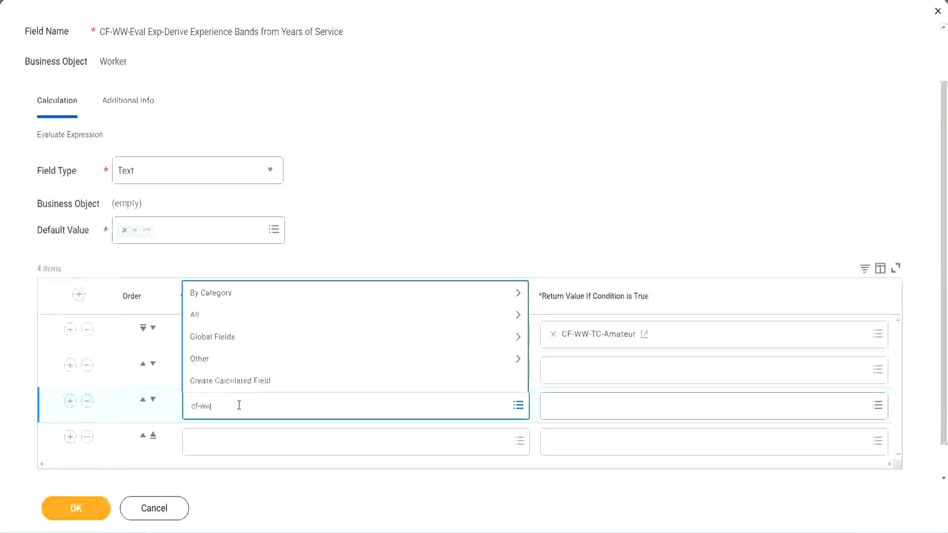
type("-tf")
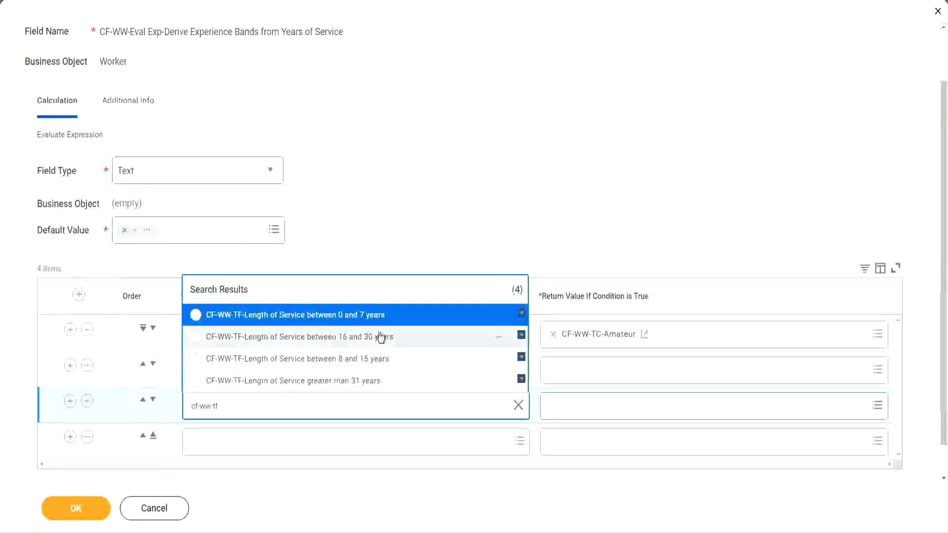
left_click(380, 338)
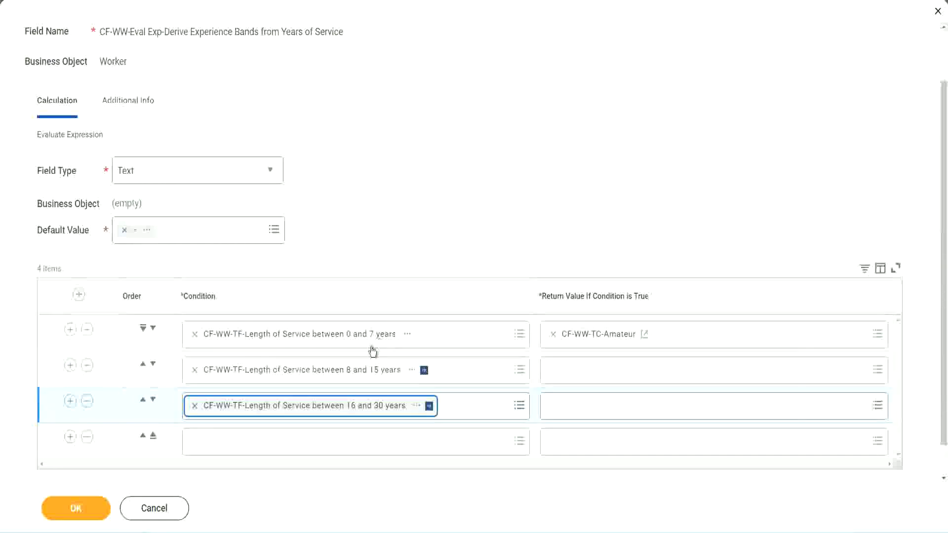
left_click(220, 453)
type("cf-ww")
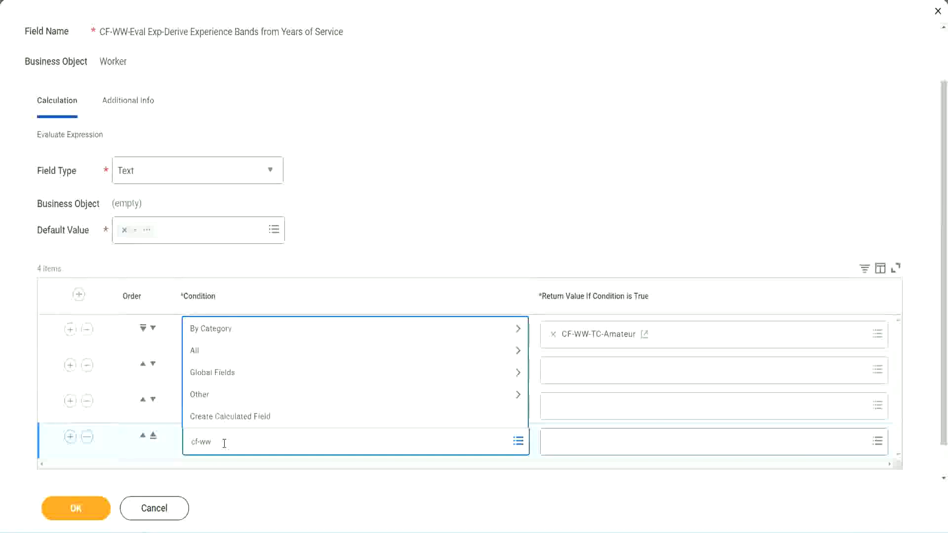
type(" tf 31")
key("Return")
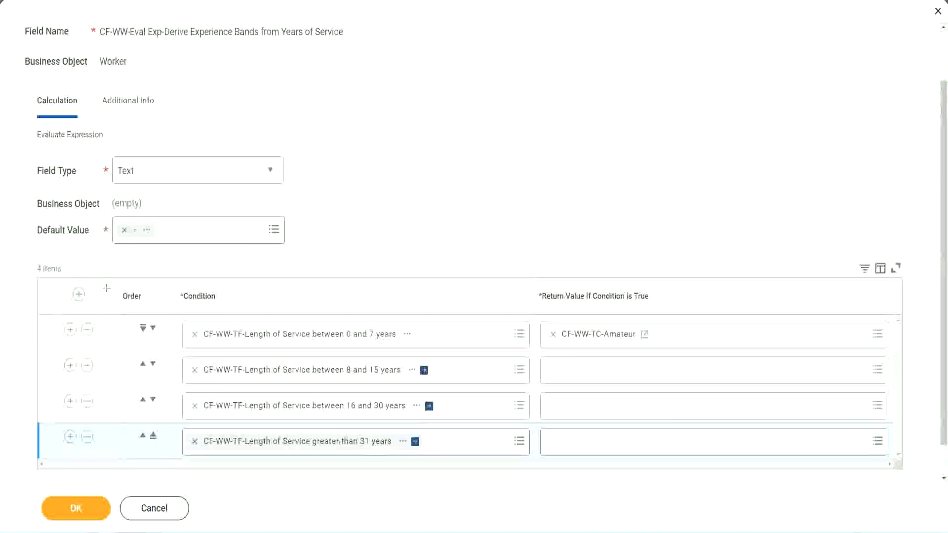
left_click_drag(107, 290, 106, 389)
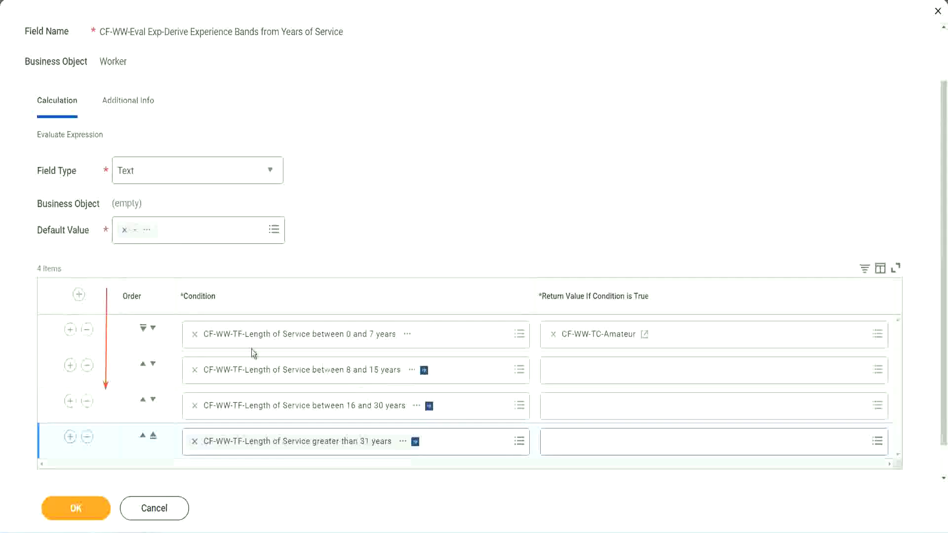
left_click(143, 366)
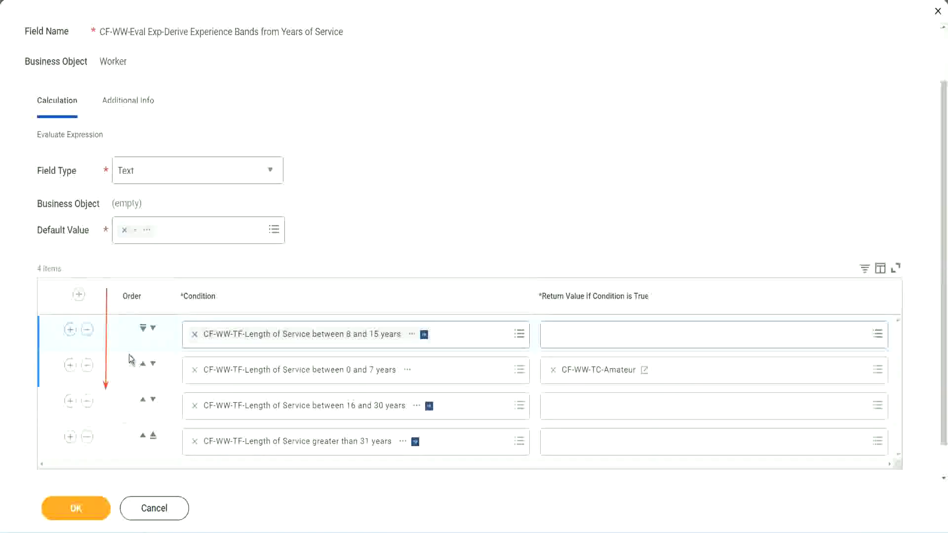
left_click(153, 329)
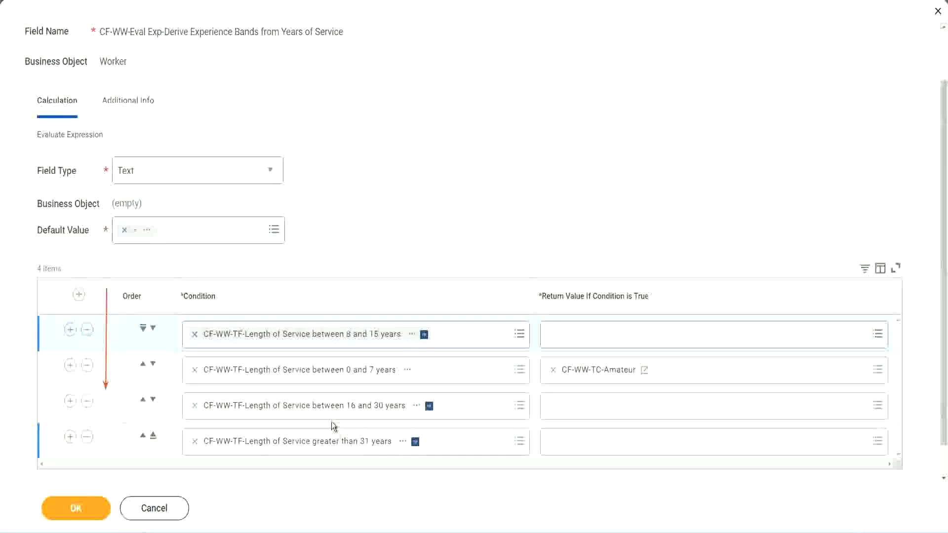
right_click(600, 377)
left_click(617, 425)
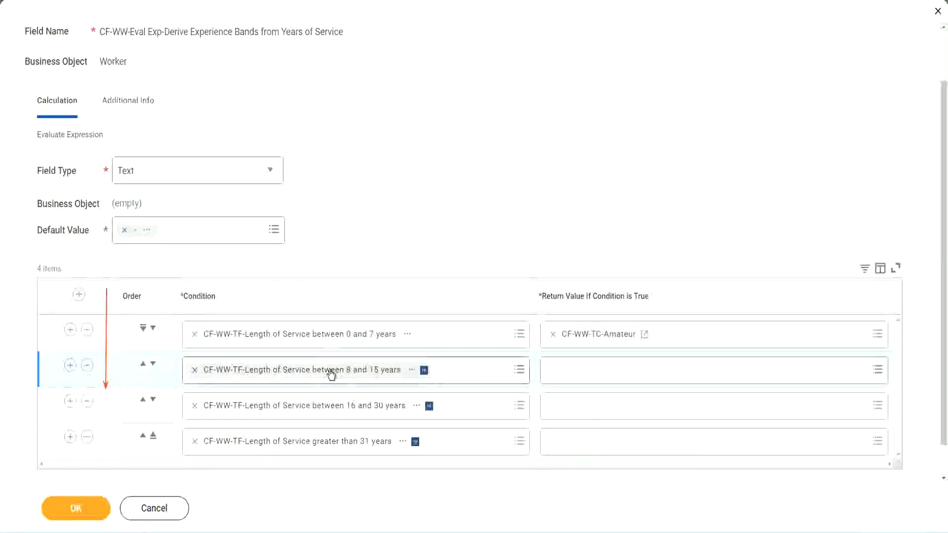
- Create Global text constant CF-WW-TC-Experienced holding Experienced as the second row's return value
left_click(552, 367)
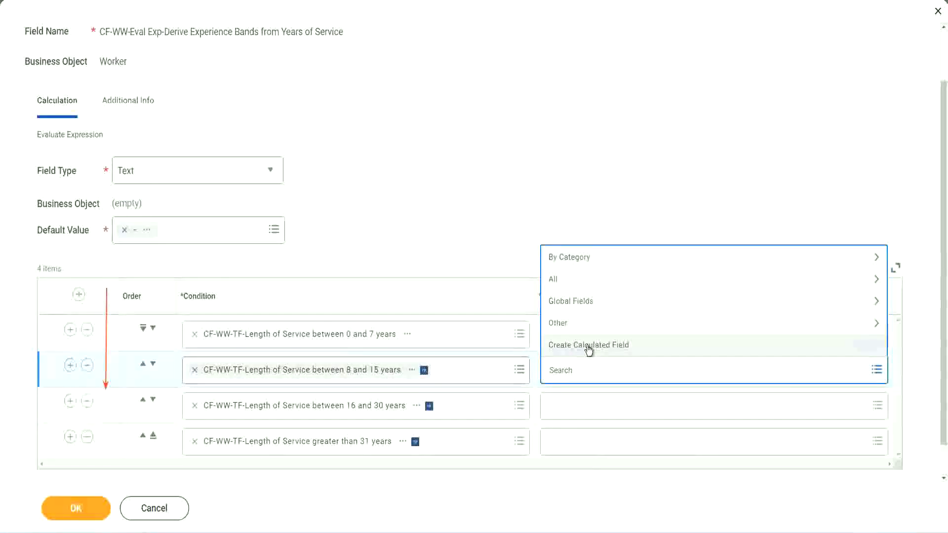
key("Escape")
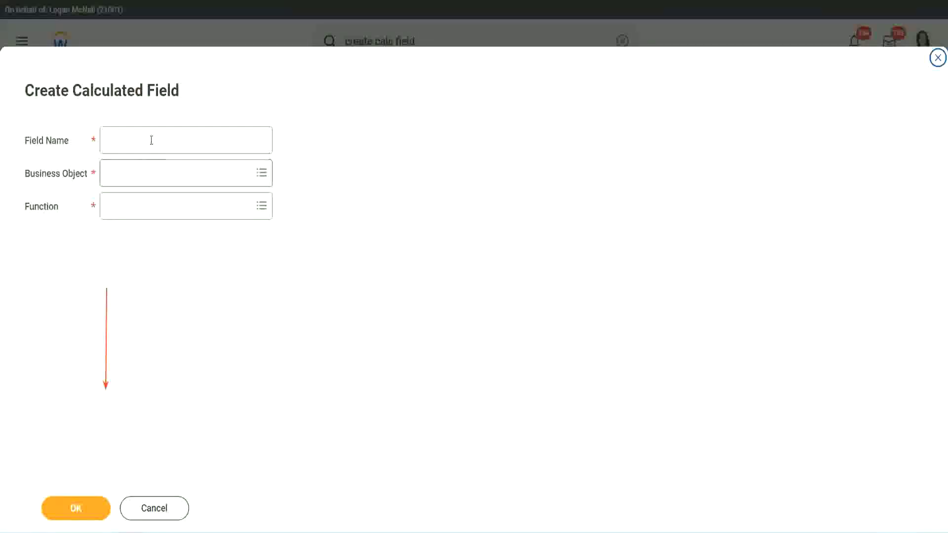
left_click(151, 140)
key("ctrl+v")
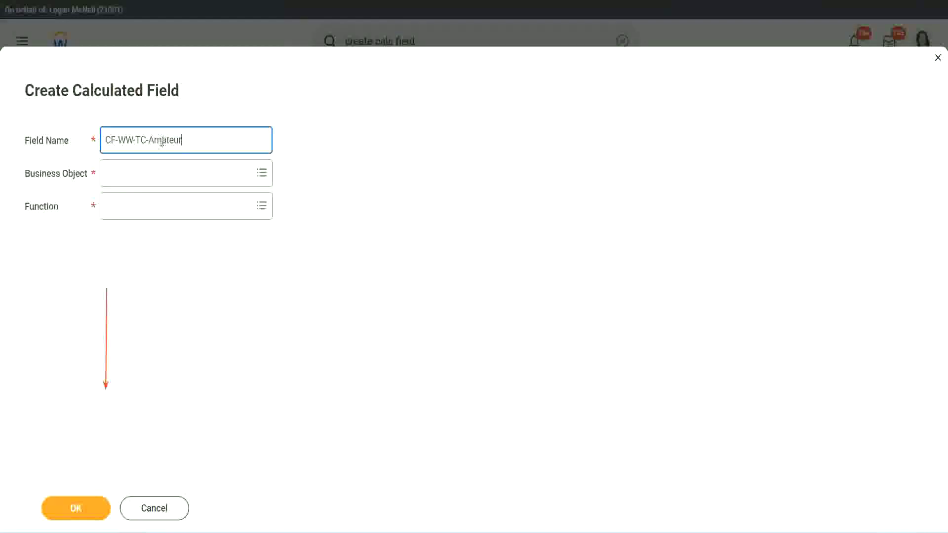
double_click(162, 142)
type("Experienced")
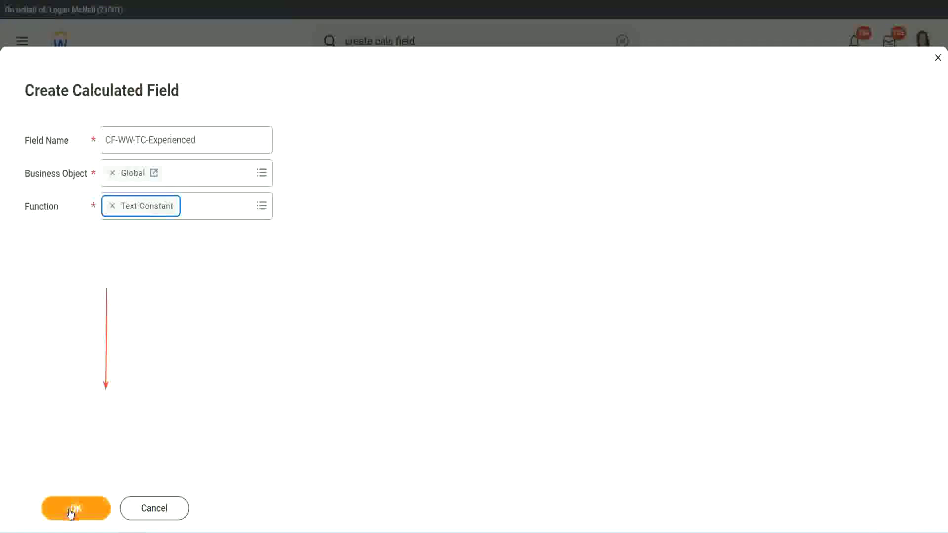
left_click(71, 513)
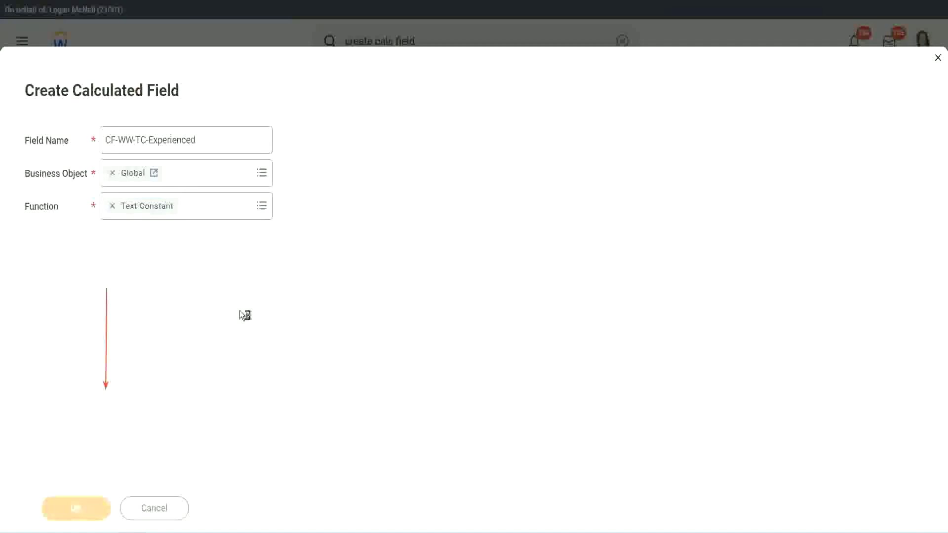
left_click(145, 280)
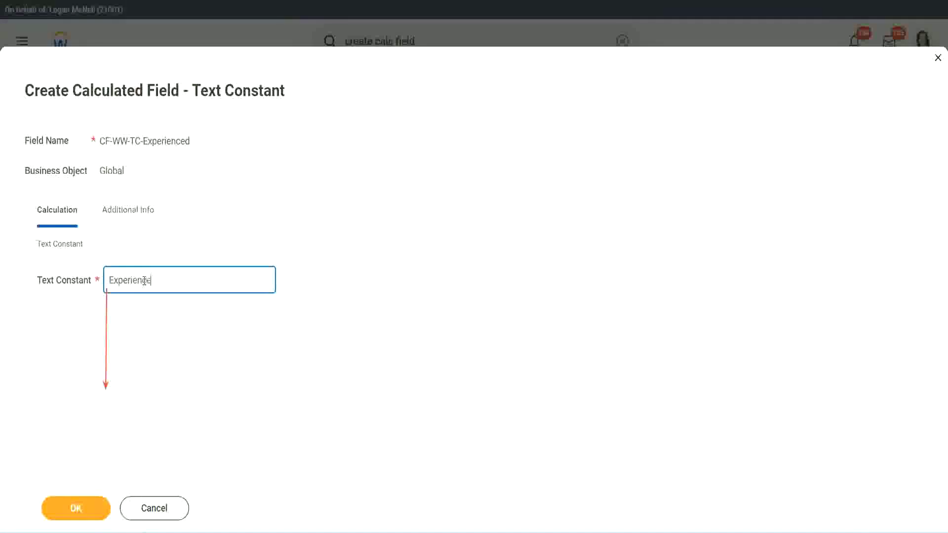
left_click(77, 509)
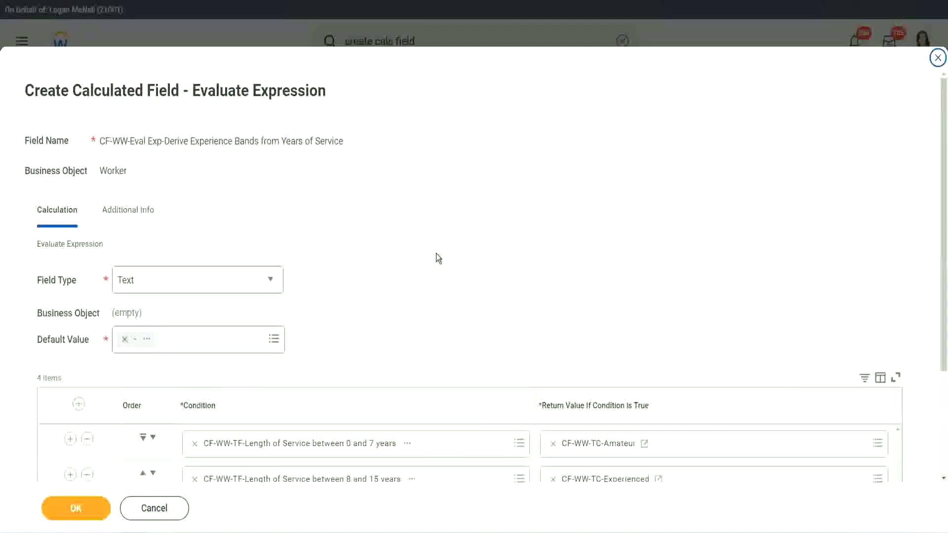
- Start a new calculated field for the third row's return value
scroll(436, 258, "down", 3)
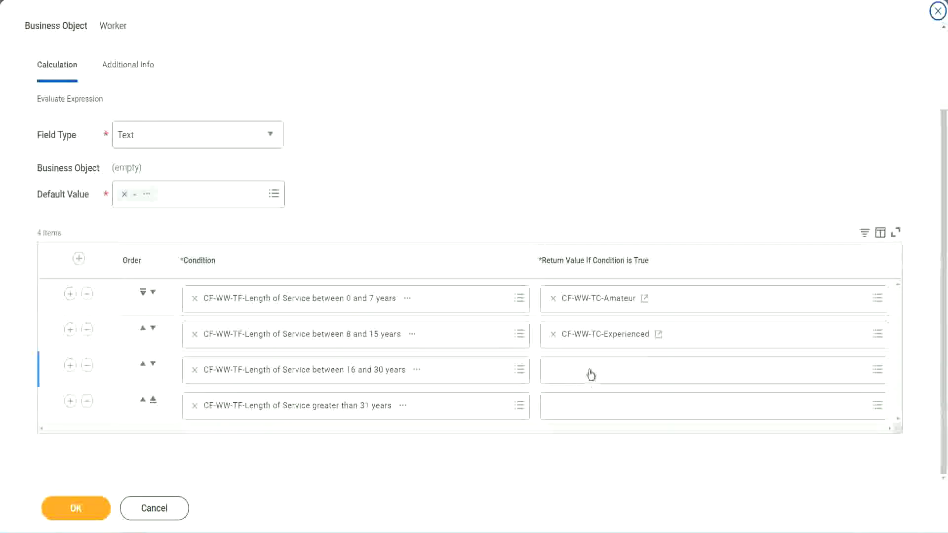
left_click(591, 375)
left_click(593, 346)
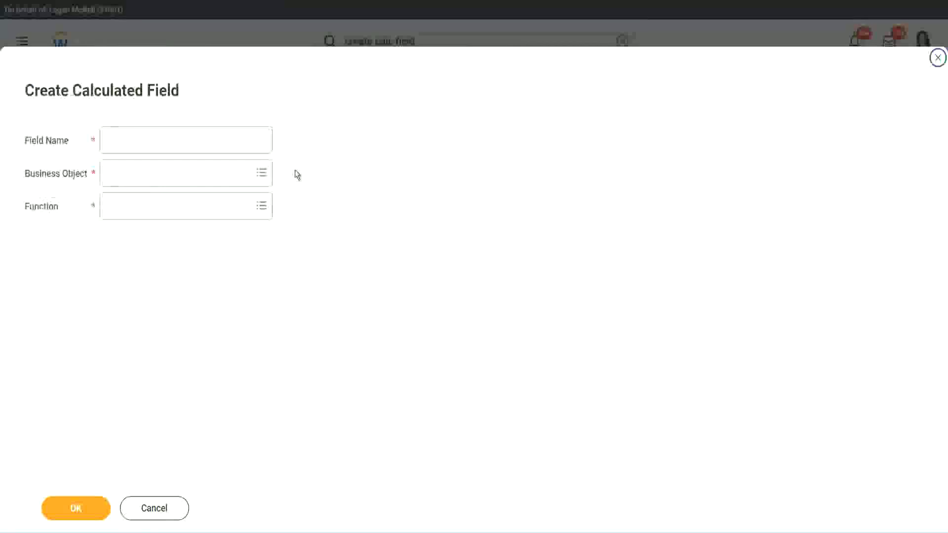
- Name the field CF-WW-TC-Senior with business object Global and function Text Constant
left_click(201, 142)
type("CF-WW-TC-Amateur")
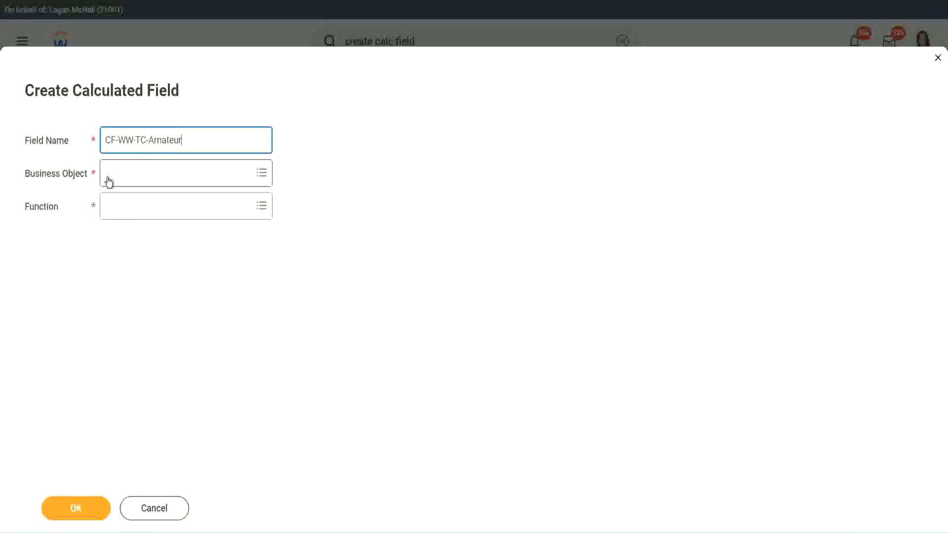
left_click(102, 175)
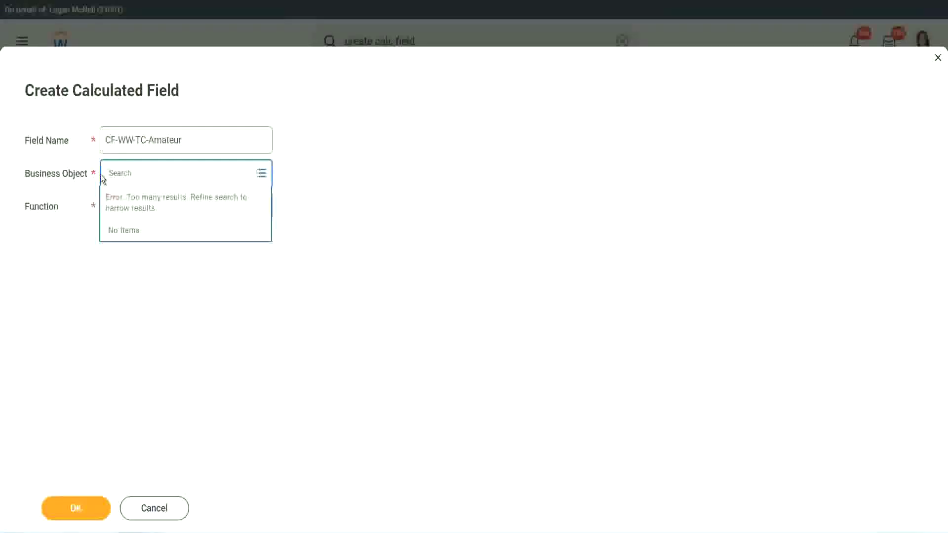
type("global")
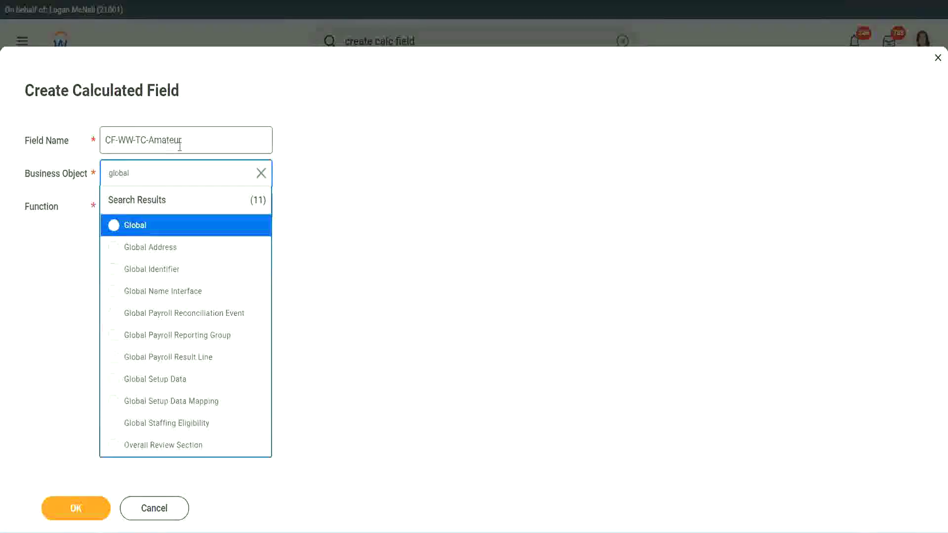
left_click(136, 225)
double_click(168, 140)
type("Senior")
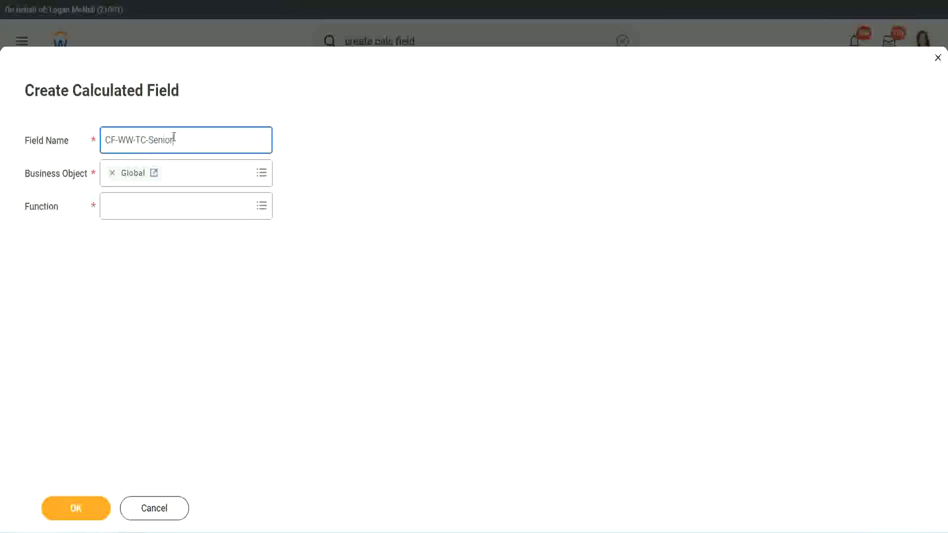
left_click(152, 214)
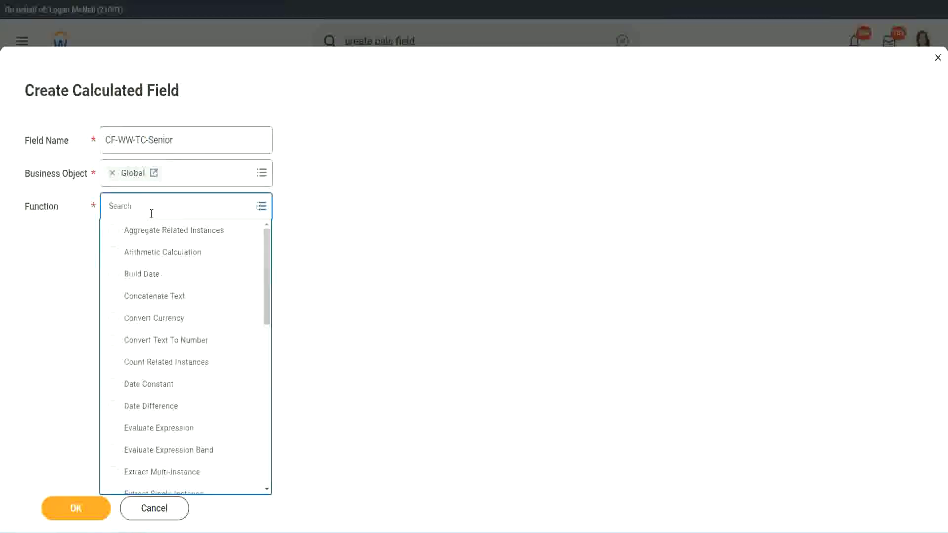
type("tc")
key("Return")
left_click(144, 255)
left_click(85, 516)
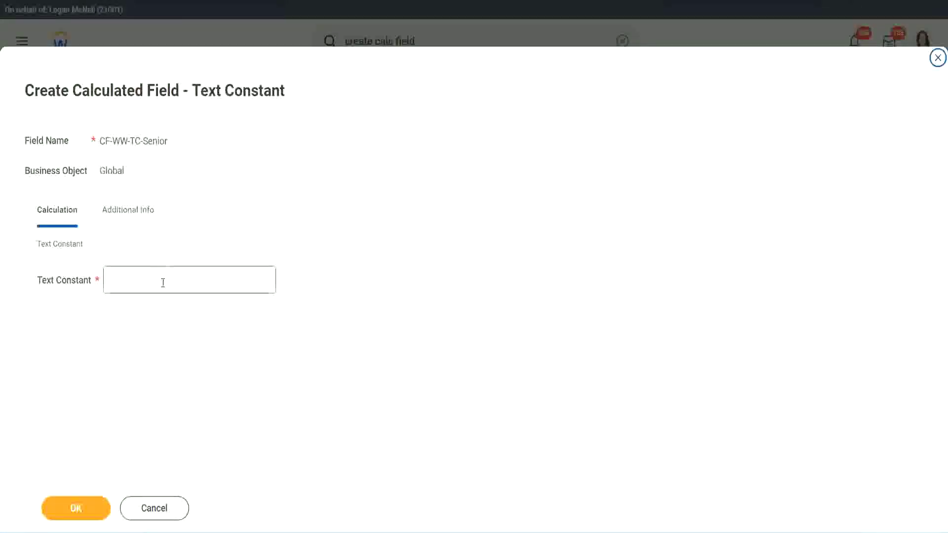
- Enter Senior as the constant value and save the field
left_click(160, 278)
type("Senior")
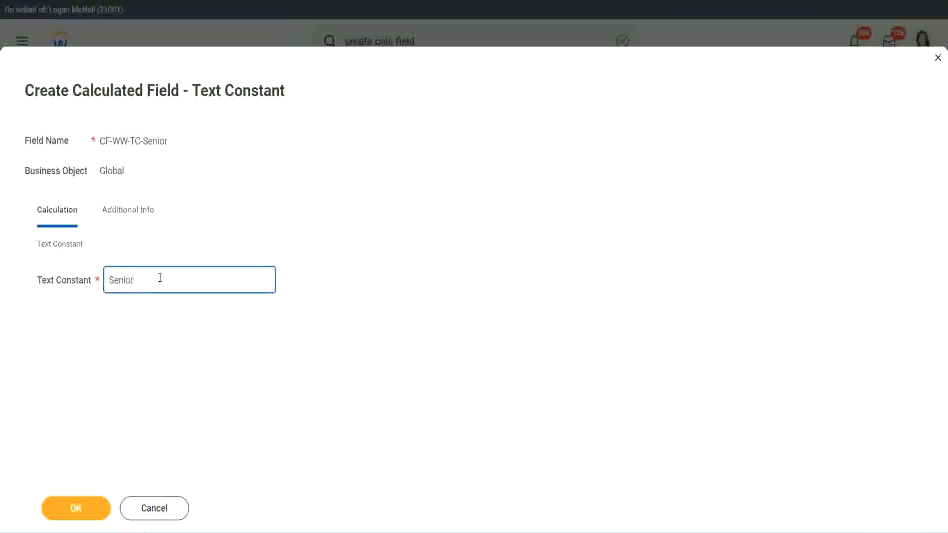
left_click(94, 517)
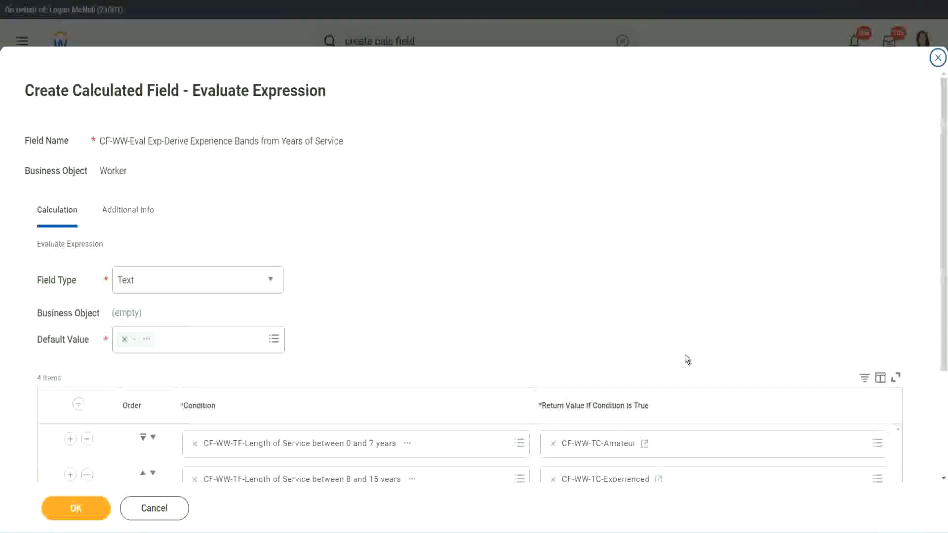
- Copy the CF-WW-TC-Senior name and start a new calculated field for the fourth return value
scroll(627, 370, "down", 3)
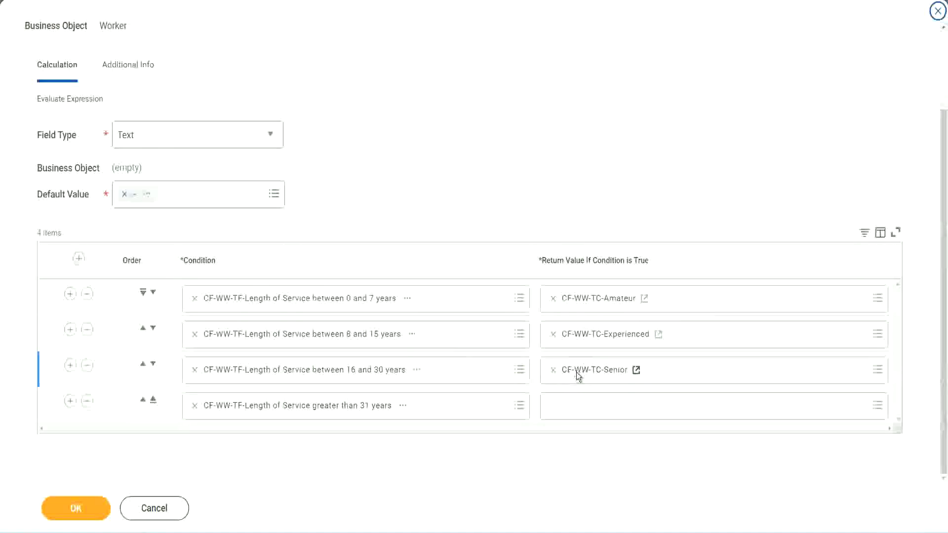
right_click(576, 371)
left_click(597, 426)
left_click(577, 410)
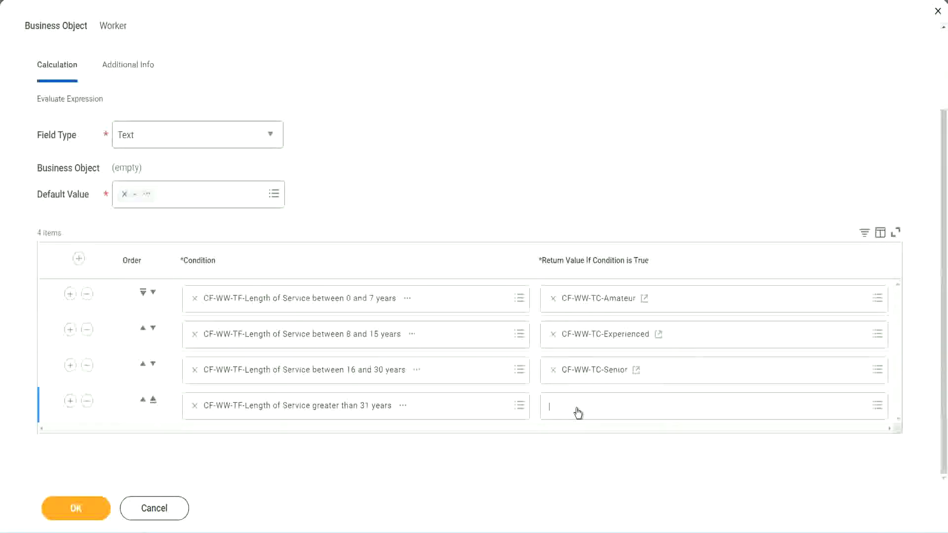
key("Escape")
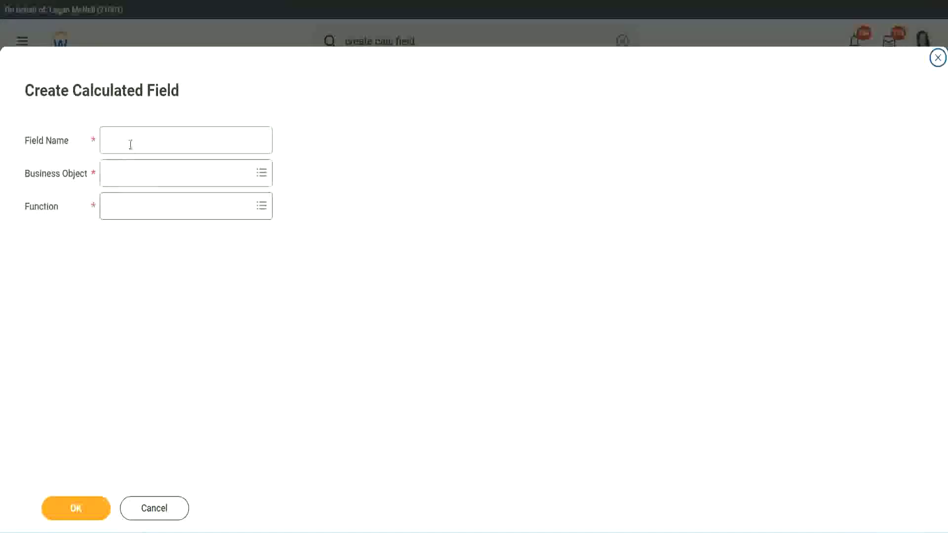
- Name the field CF-WW-TC-Legend with business object Global and function Text Constant
left_click(131, 143)
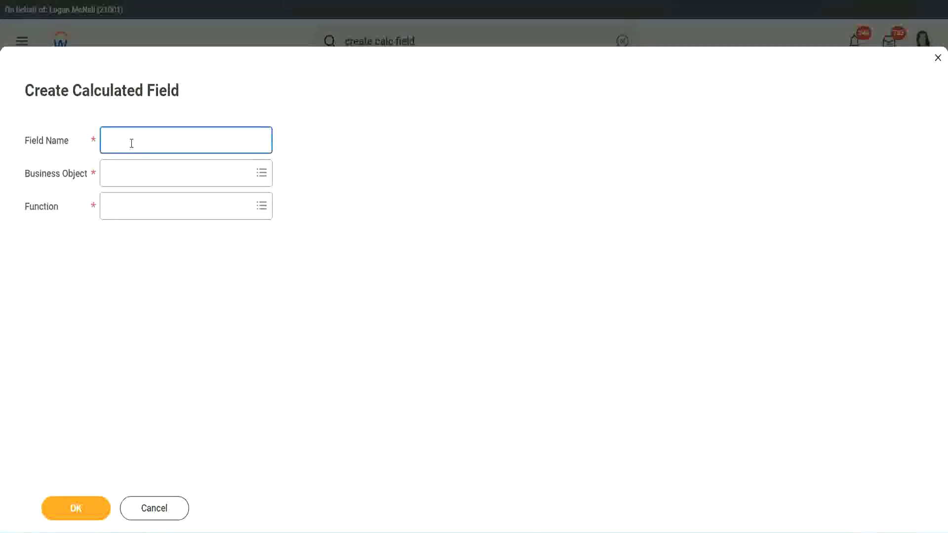
key("ctrl+v")
double_click(160, 140)
type("Legend")
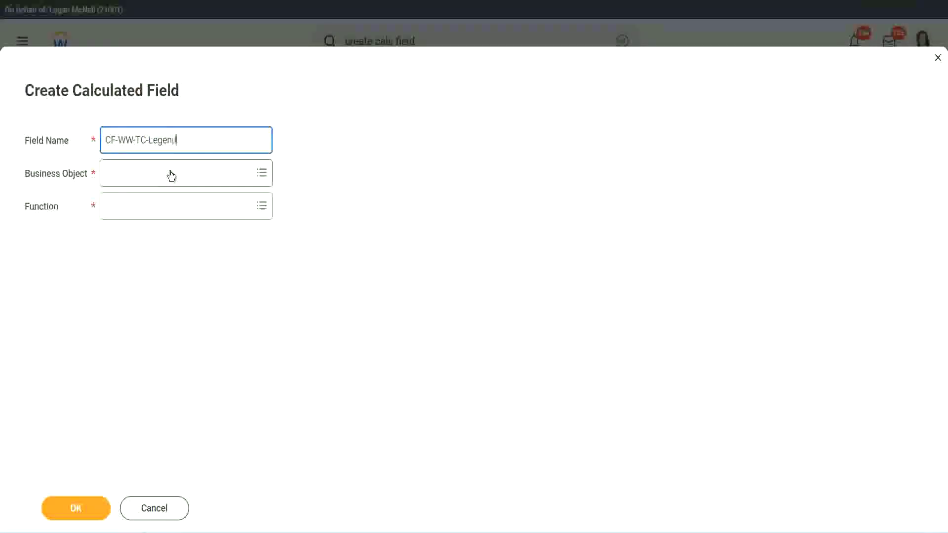
left_click(134, 181)
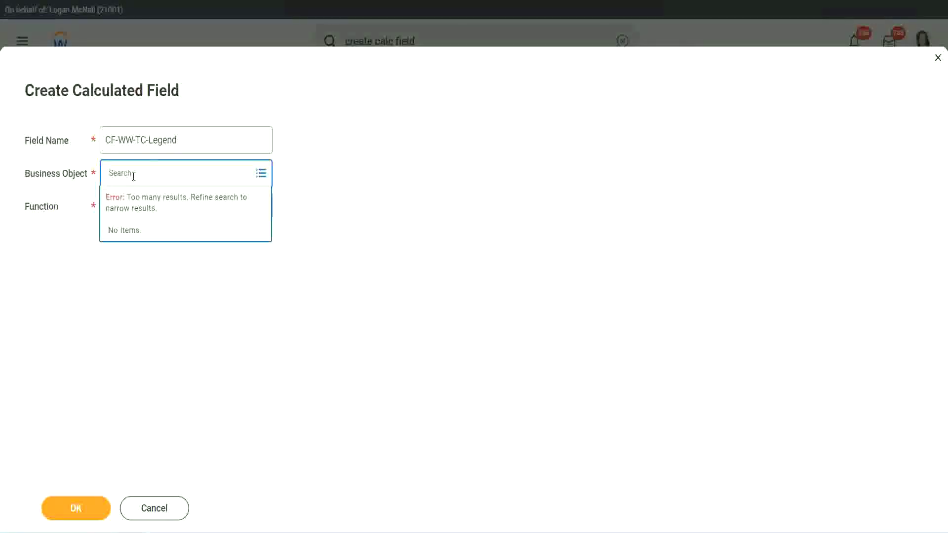
type("Glo")
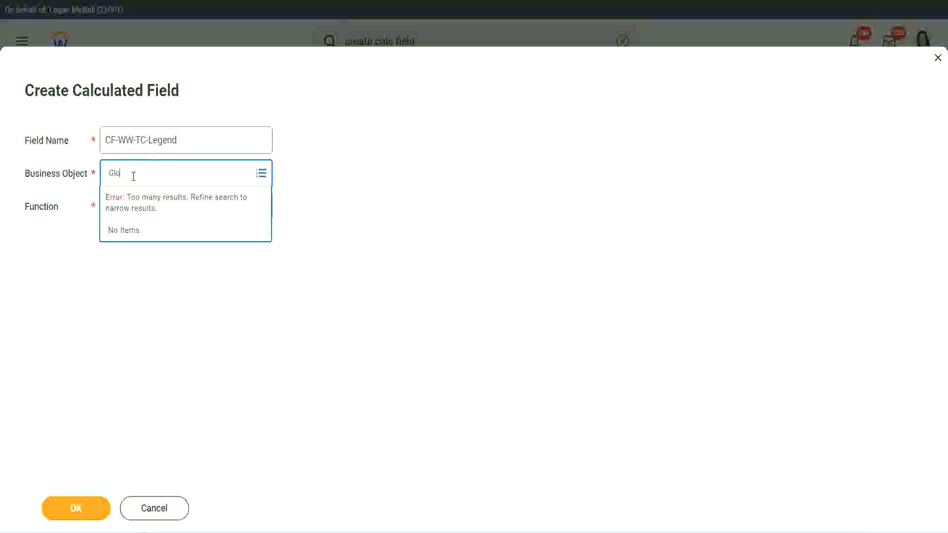
type("bal")
key("Return")
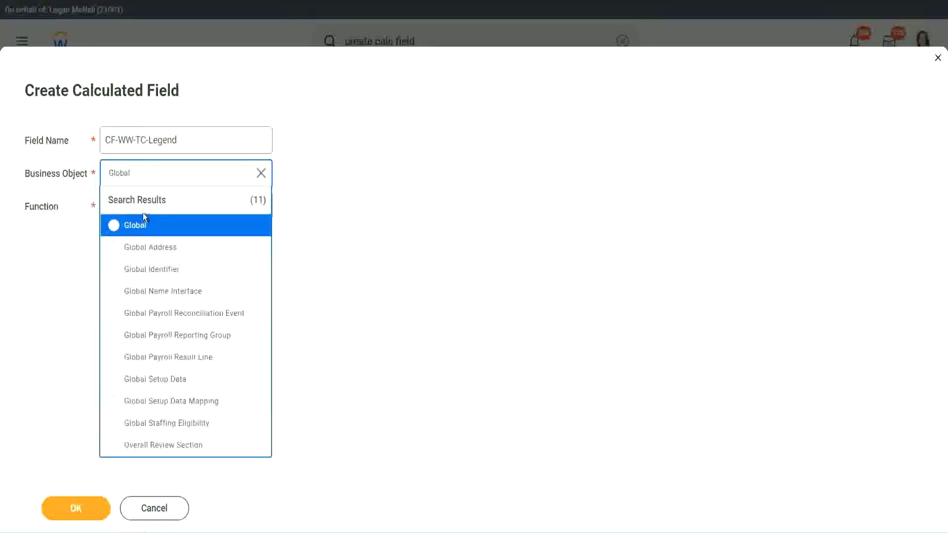
left_click(140, 223)
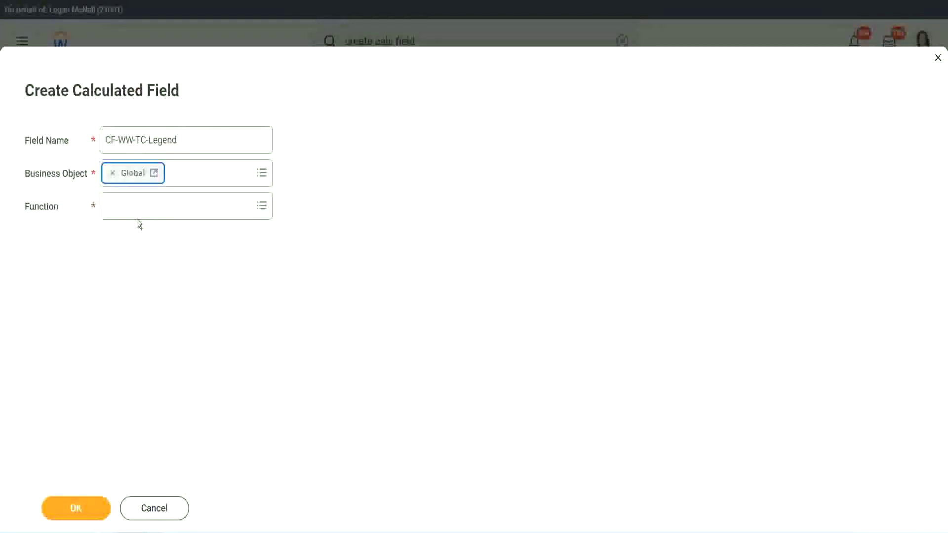
left_click(137, 206)
key("Return")
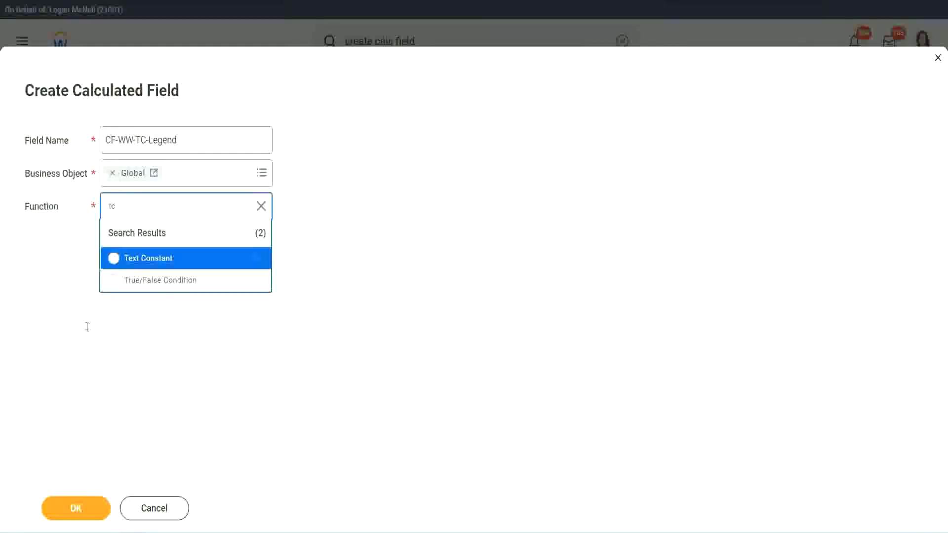
left_click(178, 261)
left_click(78, 503)
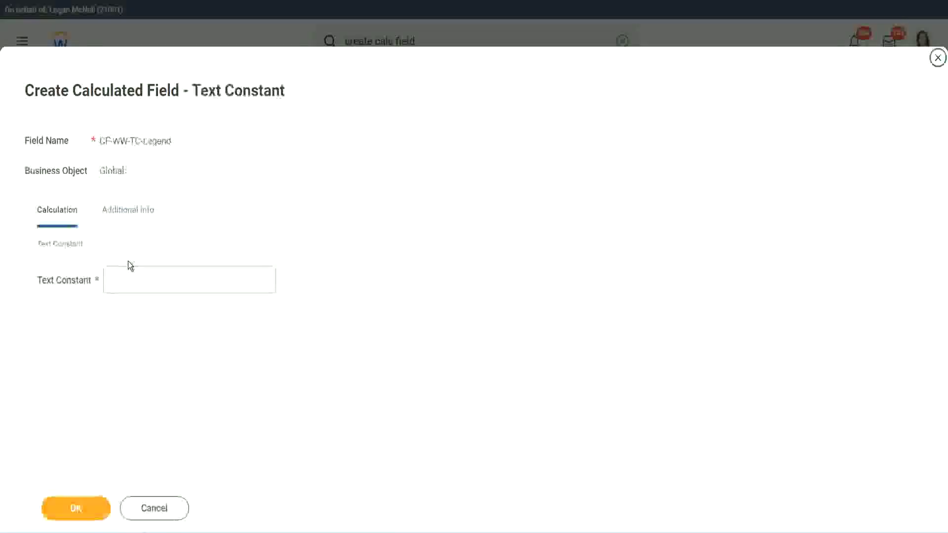
- Enter Legend as the constant value and save the field
left_click(123, 280)
type("Legend")
left_click(89, 506)
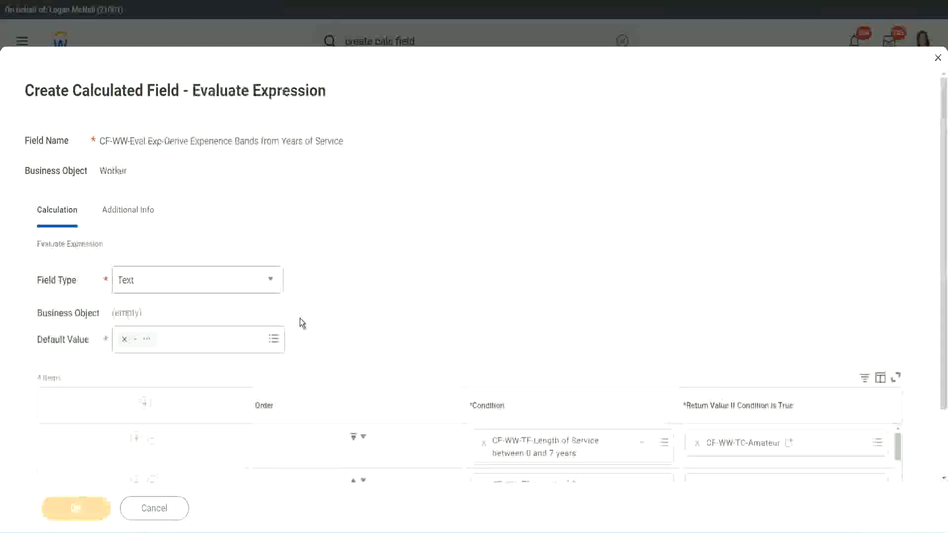
scroll(502, 265, "down", 3)
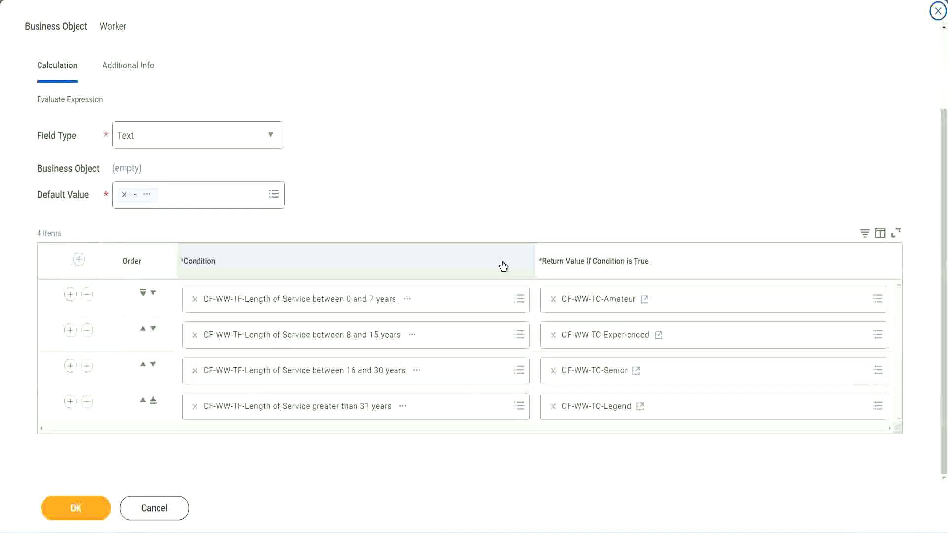
scroll(403, 200, "up", 1)
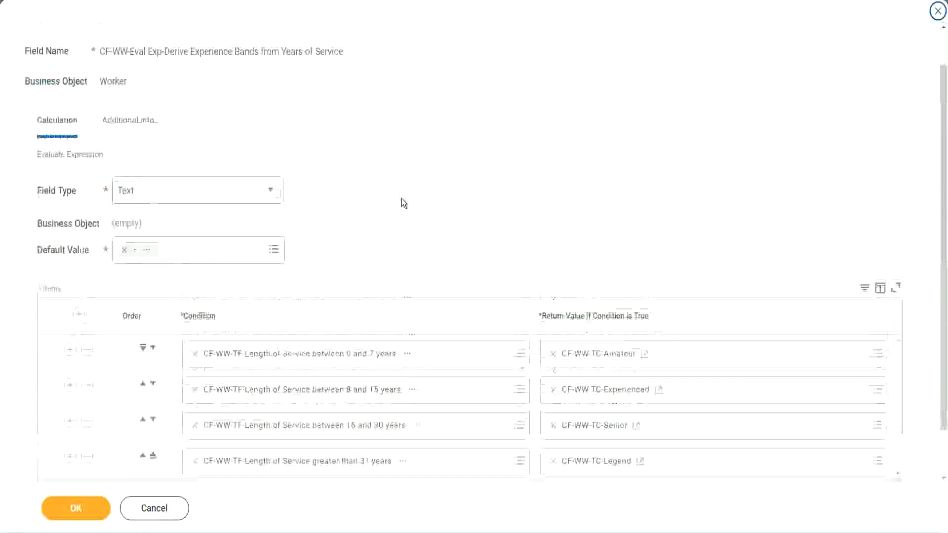
scroll(401, 198, "up", 1)
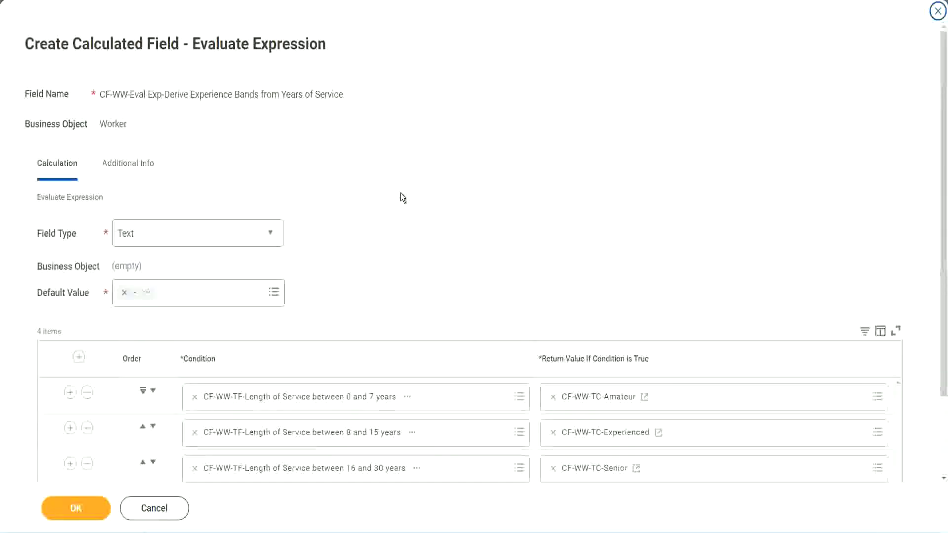
scroll(401, 194, "down", 2)
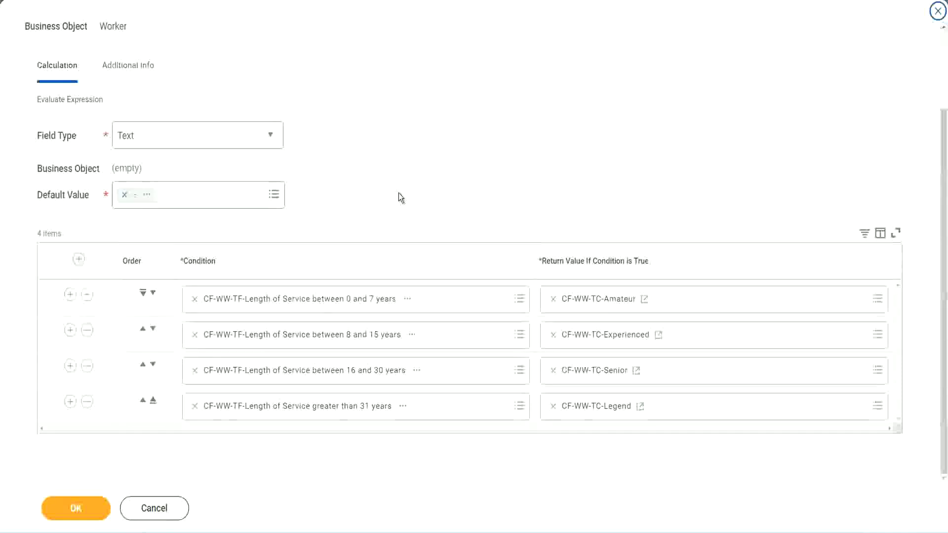
left_click(279, 333)
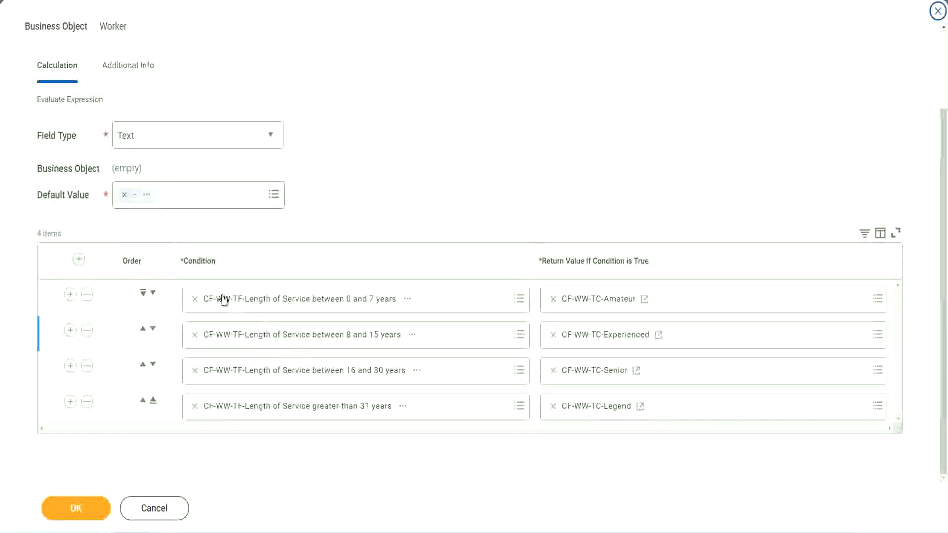
left_click(221, 299)
left_click(156, 380)
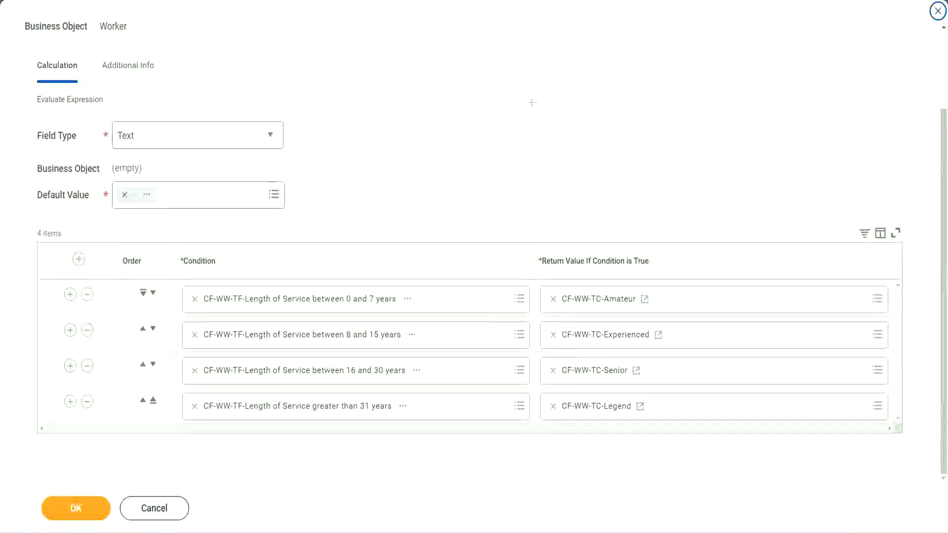
left_click_drag(607, 140, 615, 233)
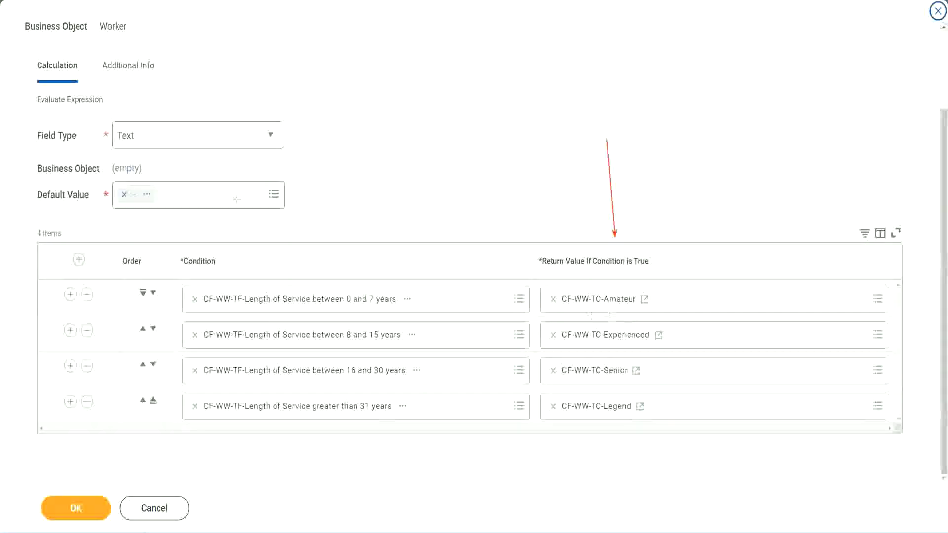
left_click_drag(119, 86, 122, 119)
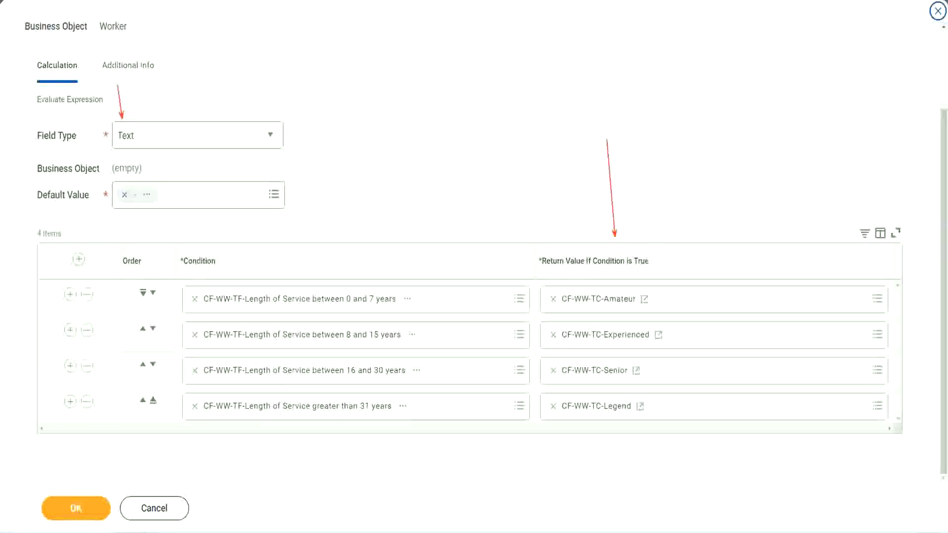
- Save CF-WW-Eval Exp-Derive Experience Bands from Years of Service and copy its name
left_click(83, 509)
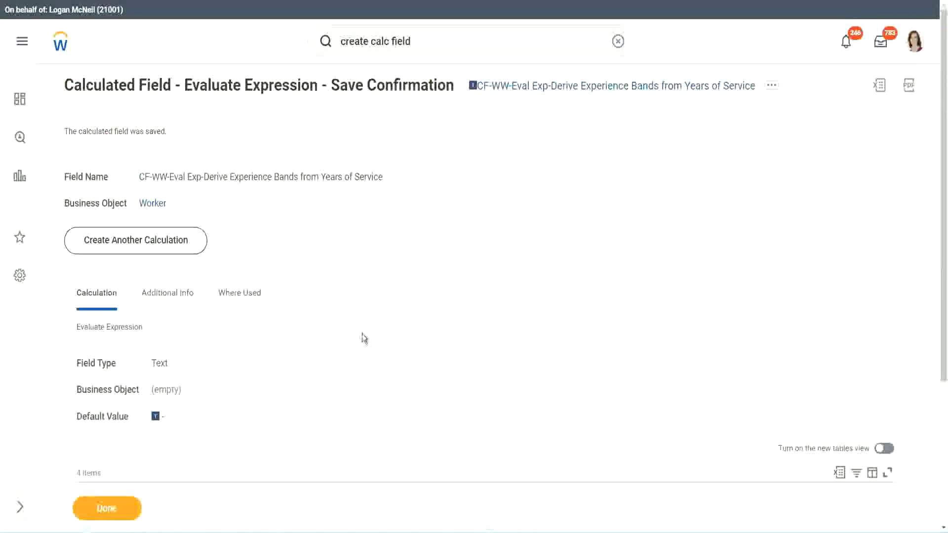
scroll(362, 337, "down", 4)
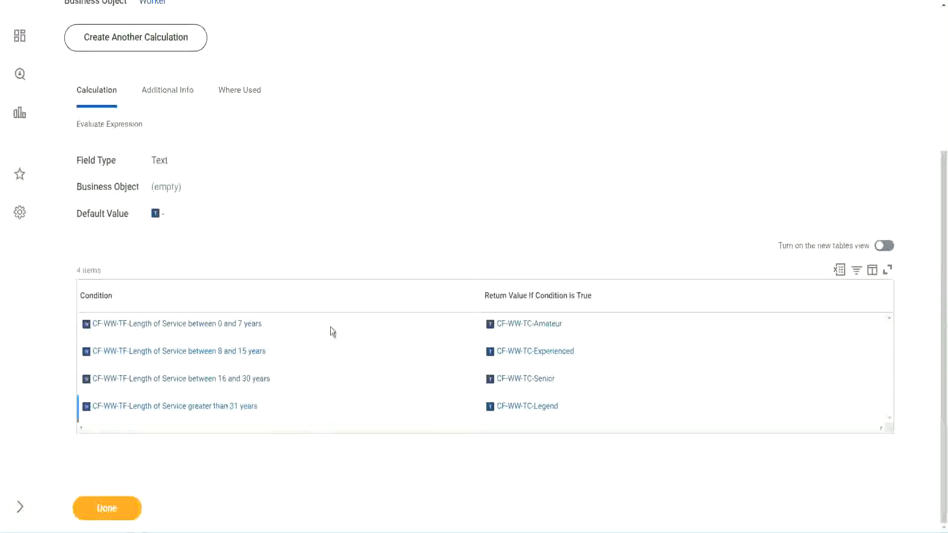
scroll(289, 254, "up", 4)
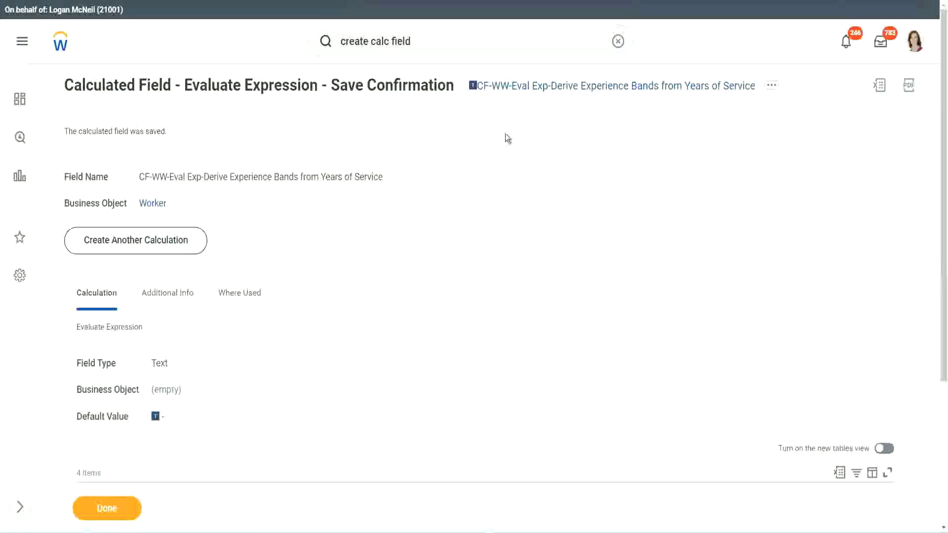
right_click(556, 91)
left_click(583, 148)
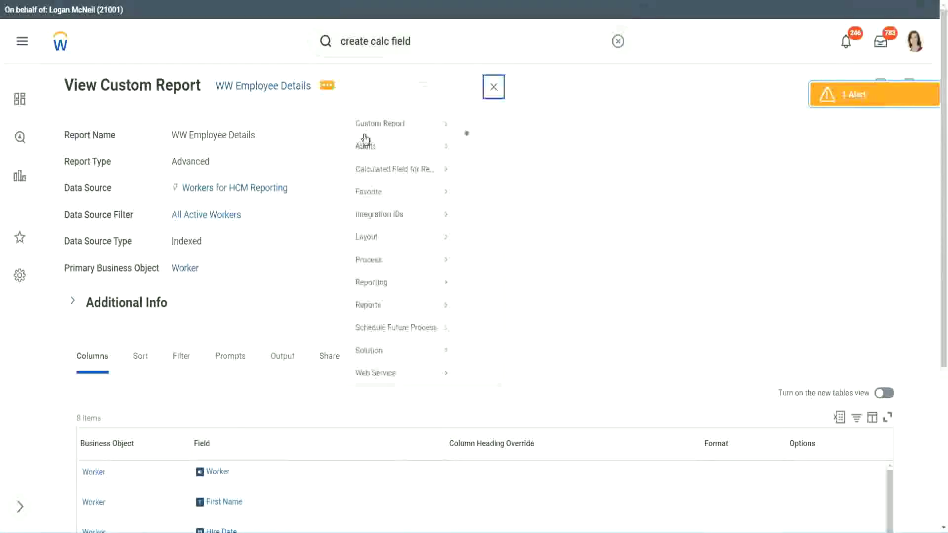
- Open the WW Employee Details custom report for editing
mouse_move(388, 140)
left_click(483, 144)
scroll(346, 215, "down", 5)
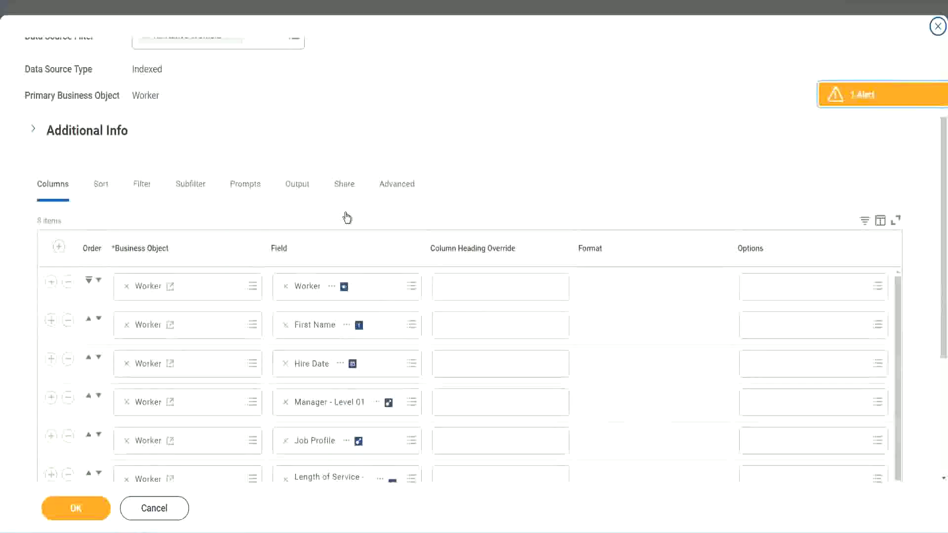
scroll(347, 218, "down", 2)
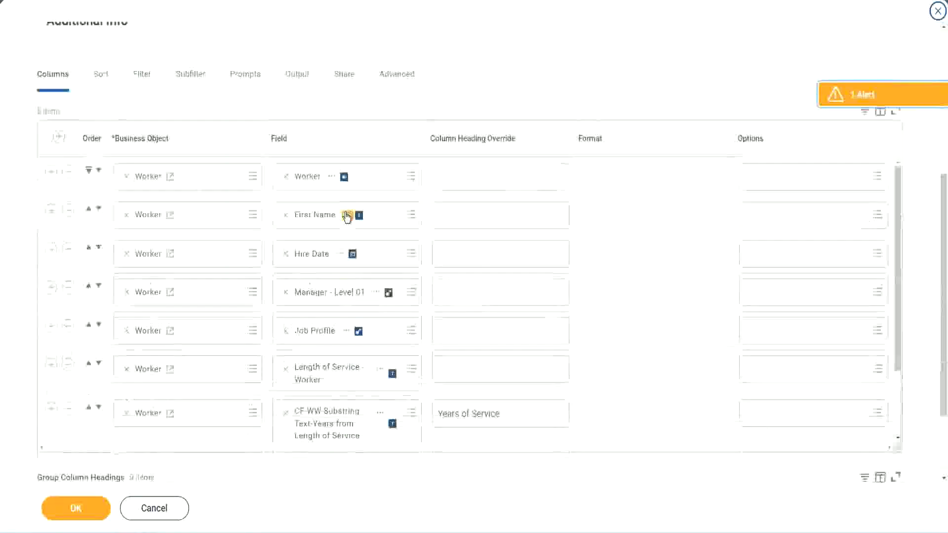
- Add a new last column below # of Years of Service and remove the Substring Years of Service column
left_click(51, 408)
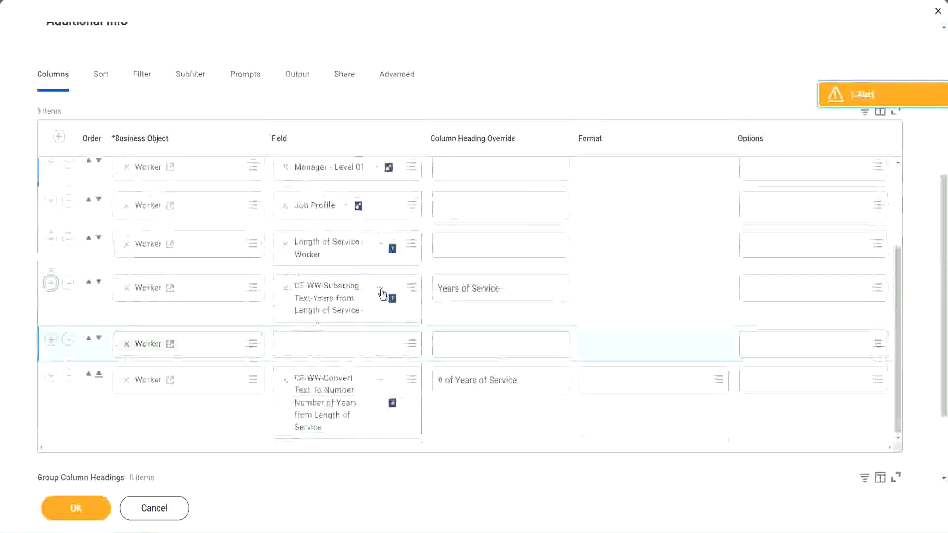
scroll(495, 324, "down", 2)
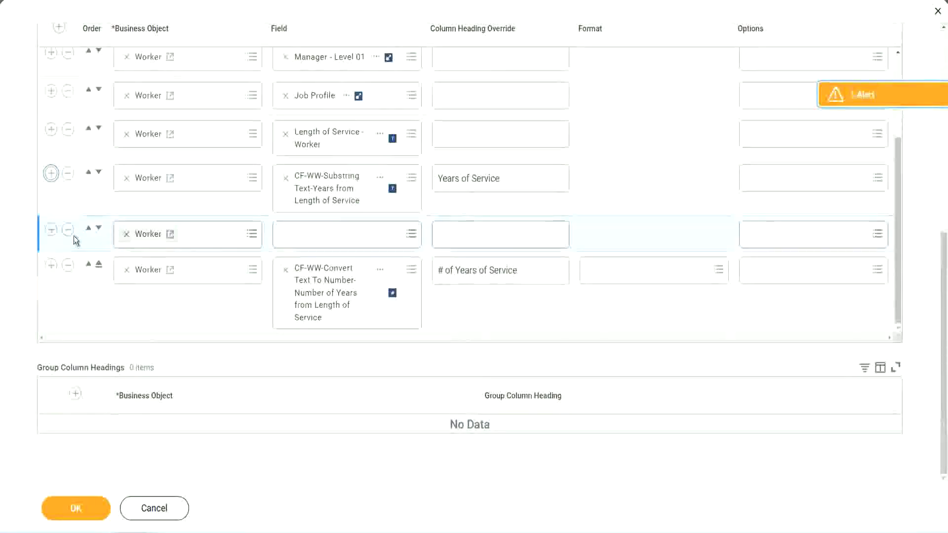
left_click(99, 229)
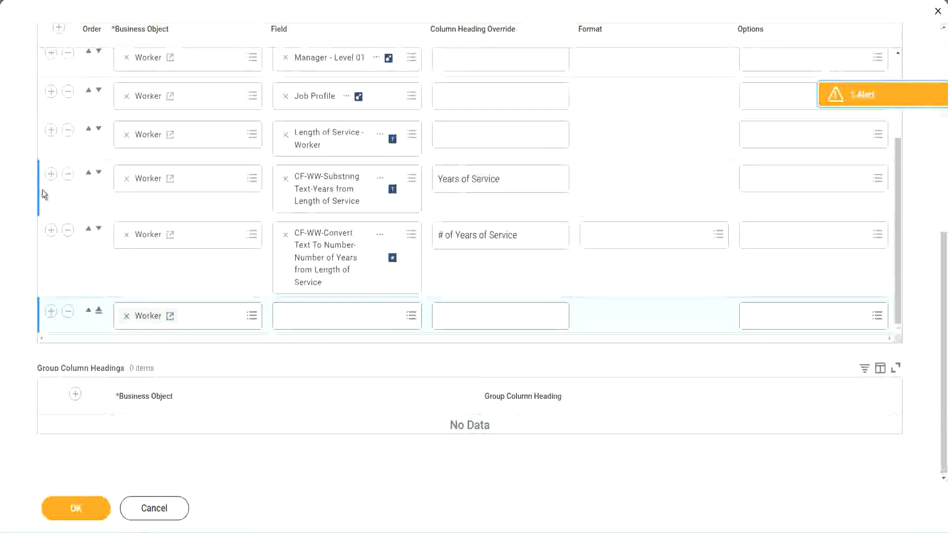
left_click(69, 174)
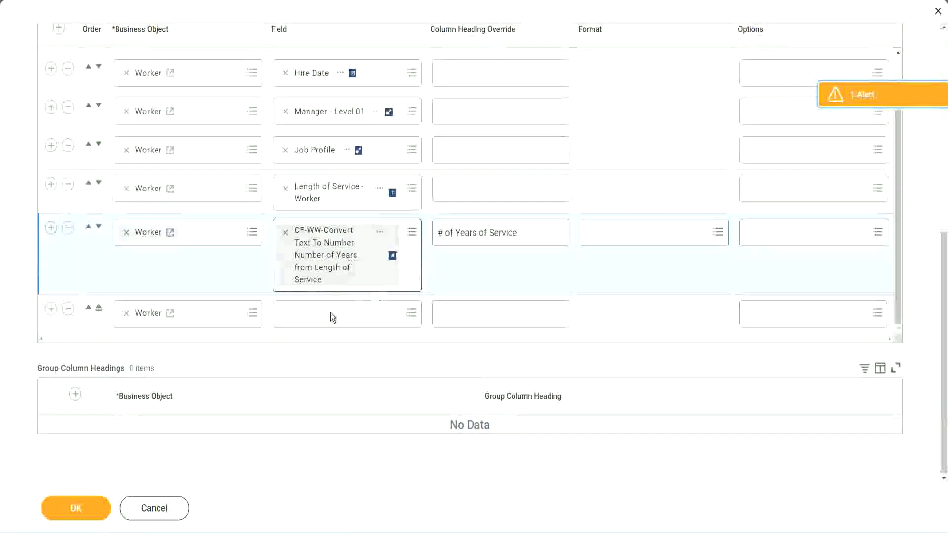
- Put the pasted Experience Bands calculated field in the new last column, headed 'Experience Bands', and save
left_click(310, 313)
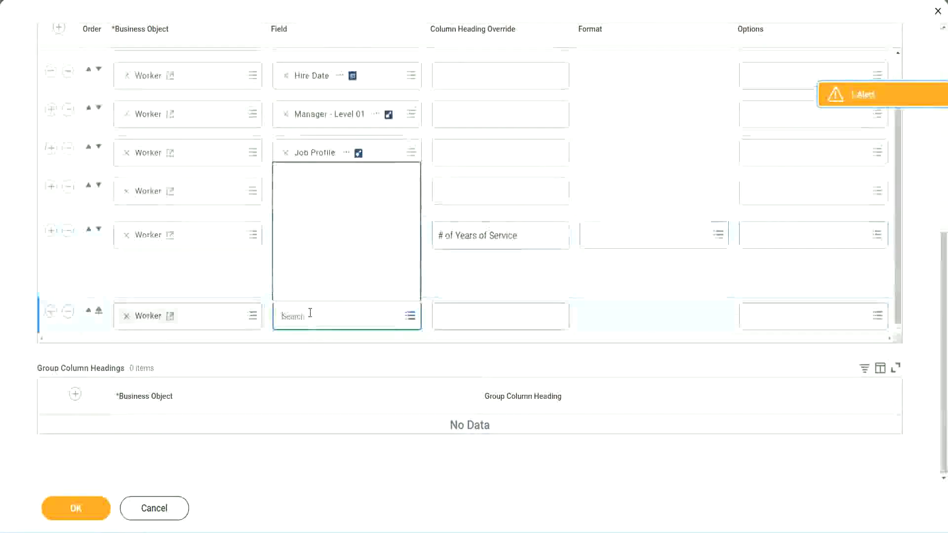
key("ctrl+v")
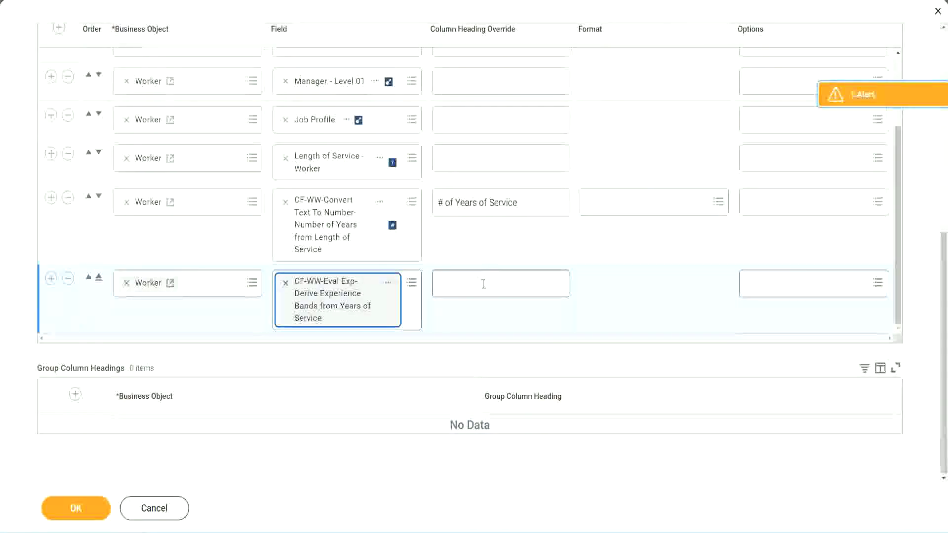
left_click(483, 284)
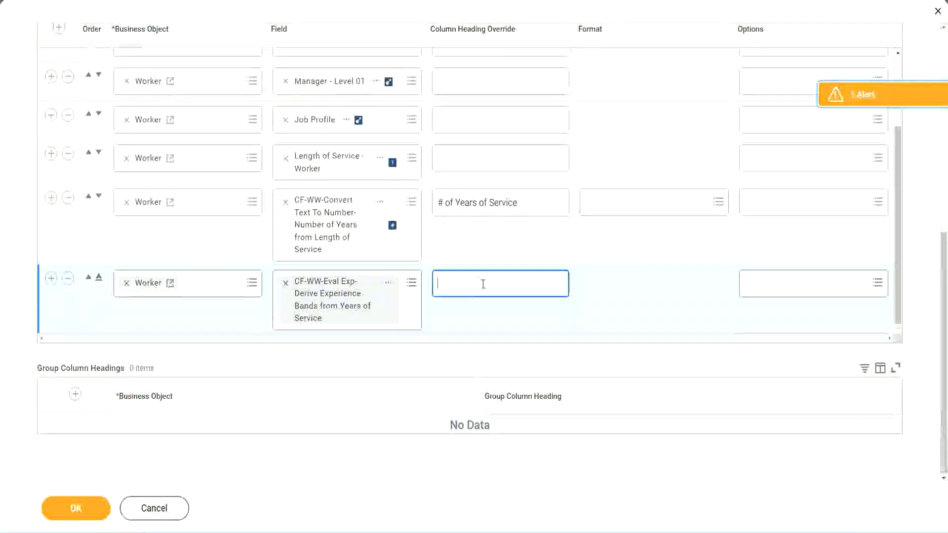
type("Experience B")
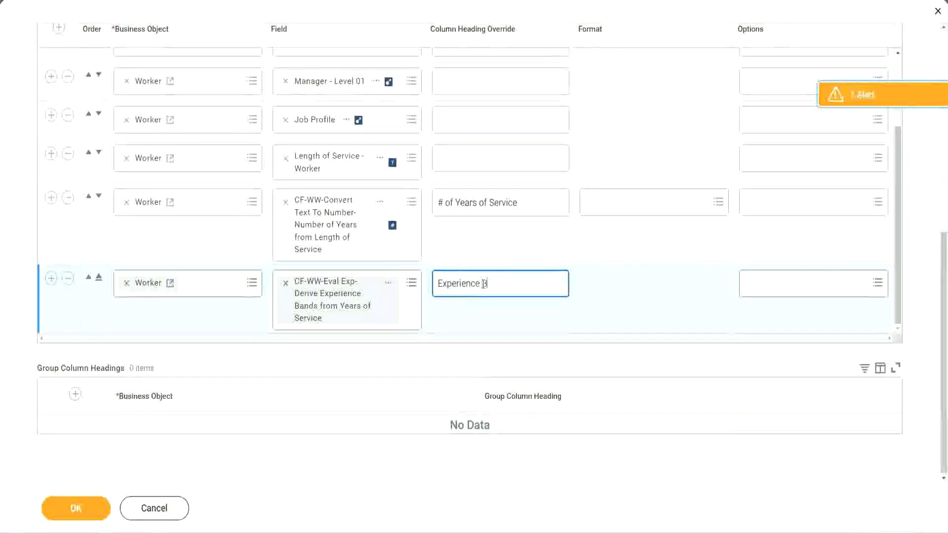
type("ands")
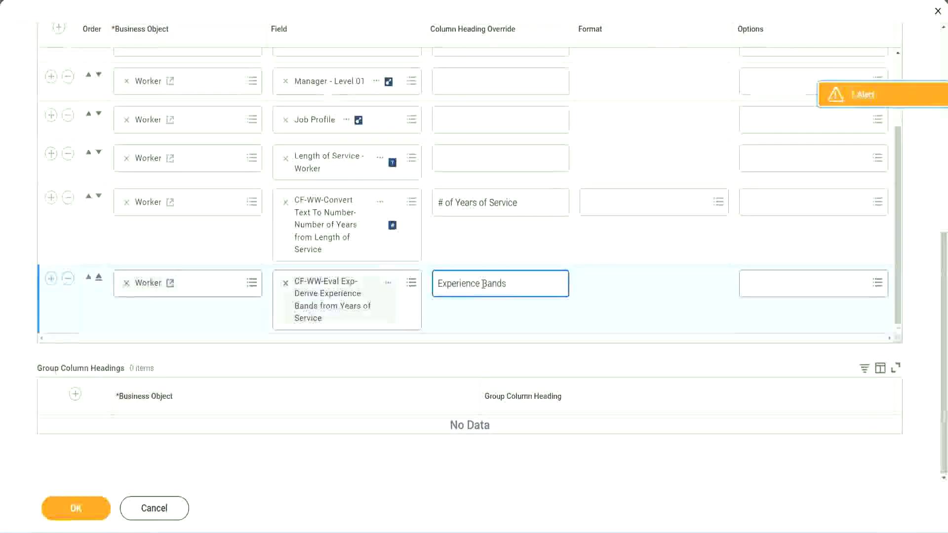
left_click(94, 508)
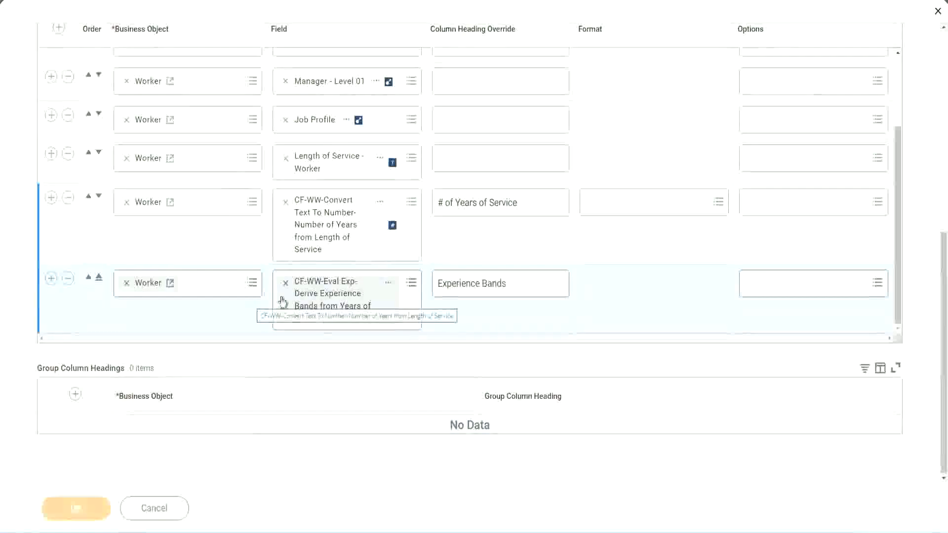
scroll(296, 335, "down", 5)
- Run WW Employee Details with blank prompts and check that 22 years of service reads Senior
left_click(109, 508)
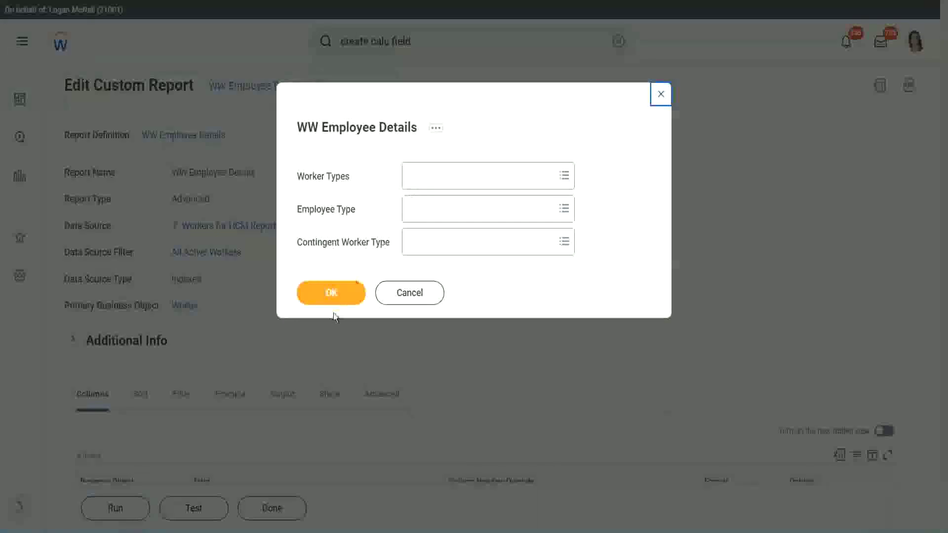
left_click(330, 295)
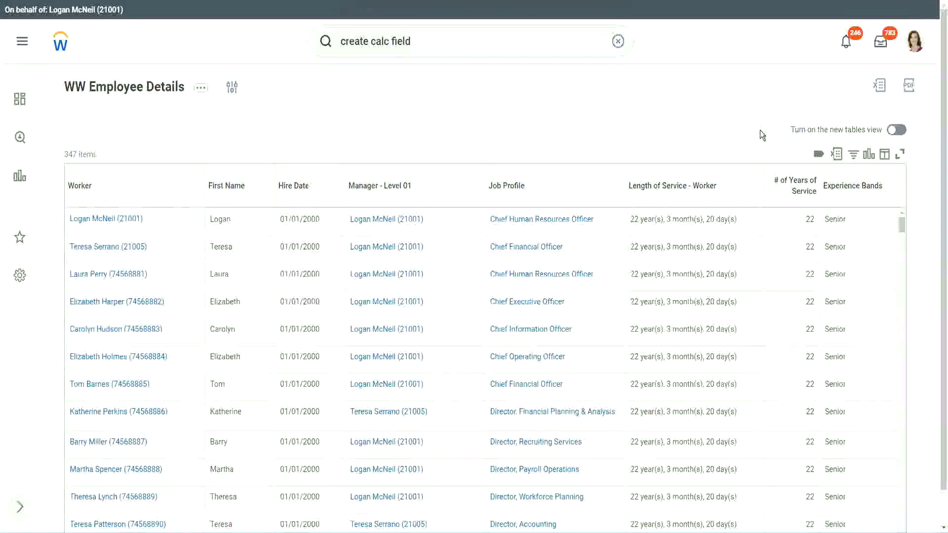
scroll(786, 157, "down", 1)
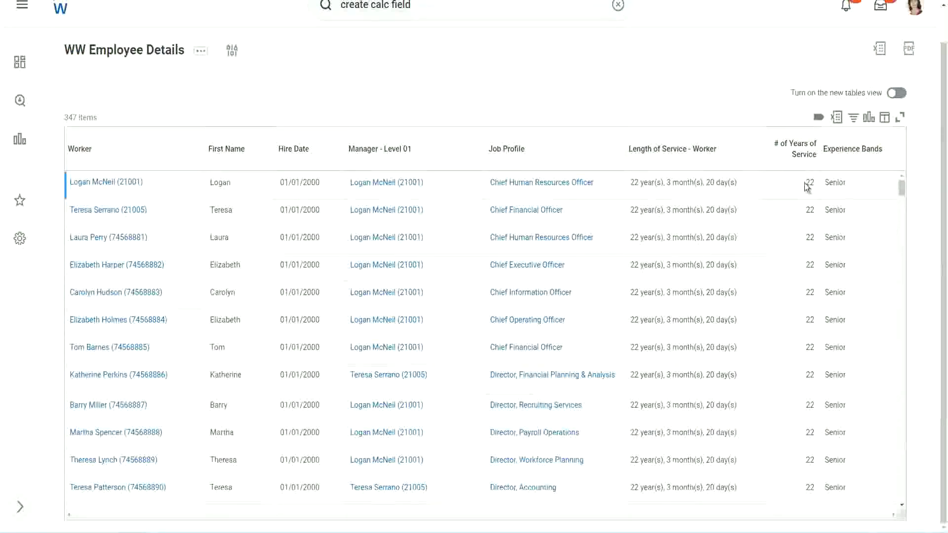
left_click_drag(806, 183, 816, 183)
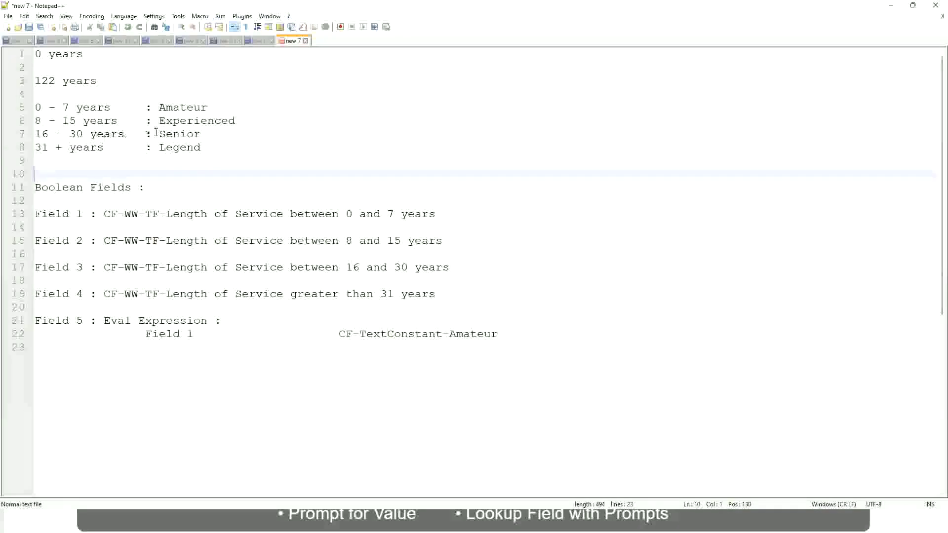
left_click(156, 133)
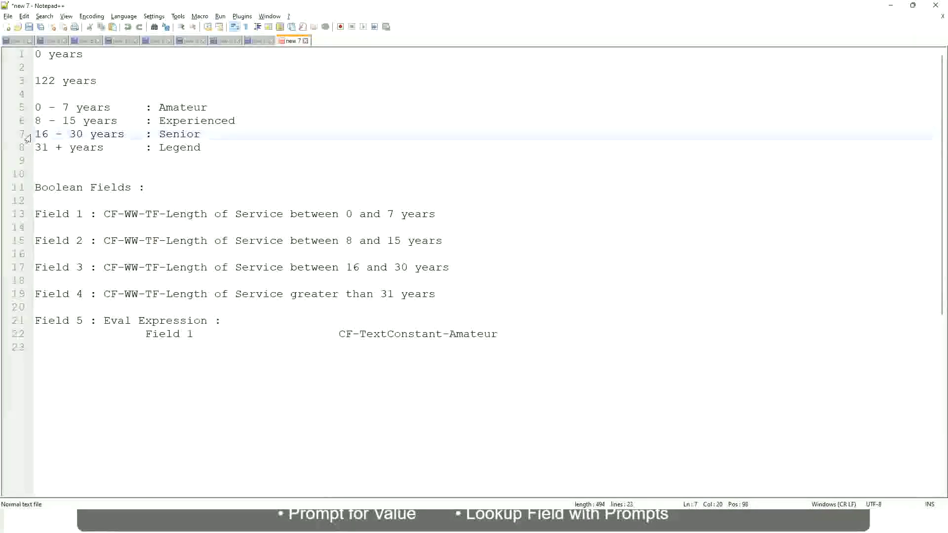
left_click_drag(34, 135, 90, 135)
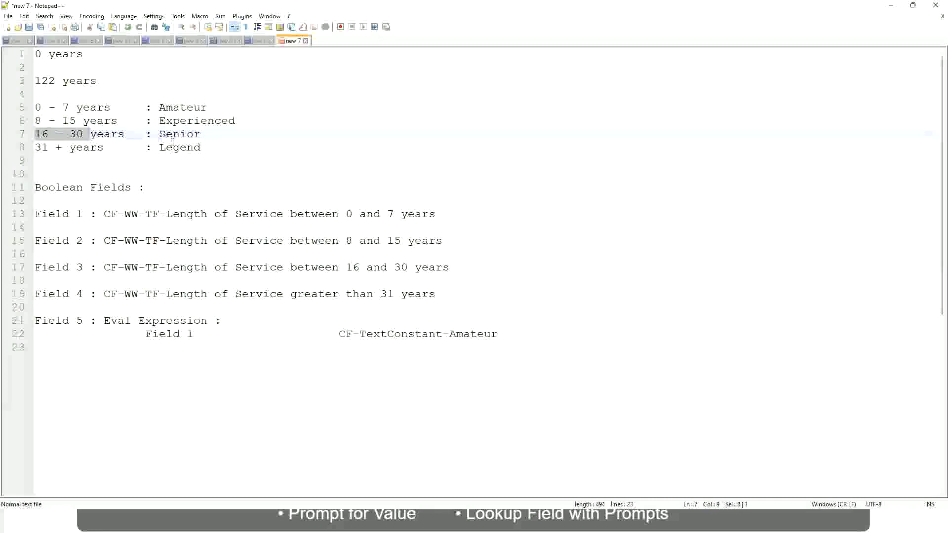
double_click(175, 134)
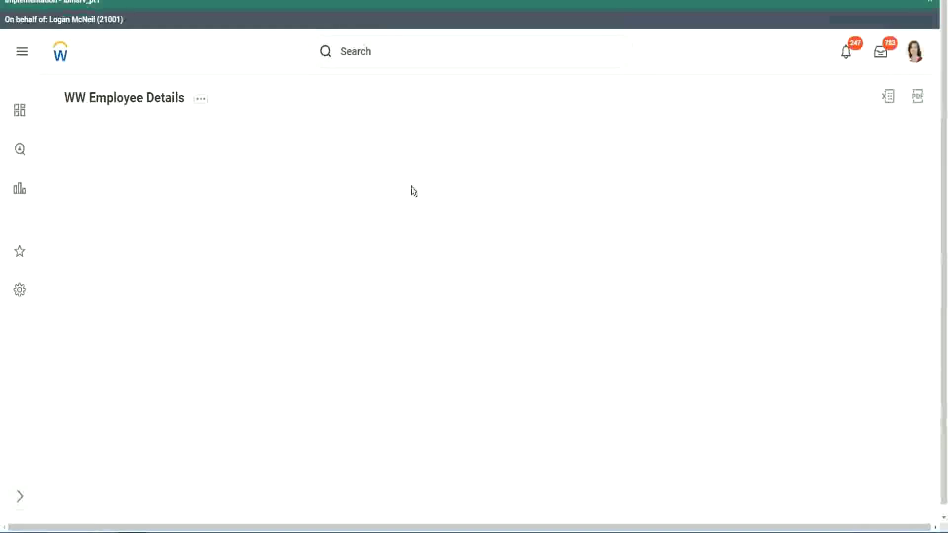
- Scroll through the 347-item report to review the Senior values under Experience Bands
scroll(813, 295, "down", 3)
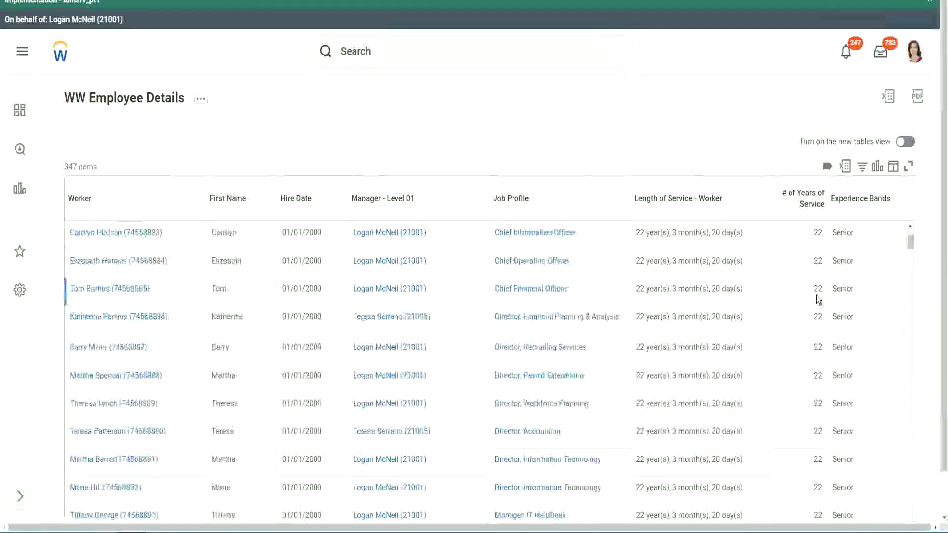
scroll(820, 301, "down", 7)
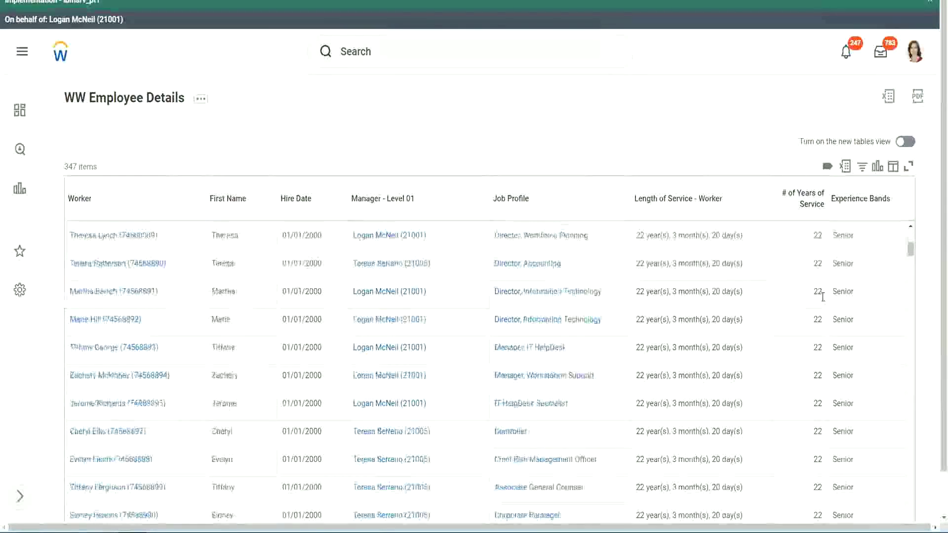
scroll(825, 321, "down", 5)
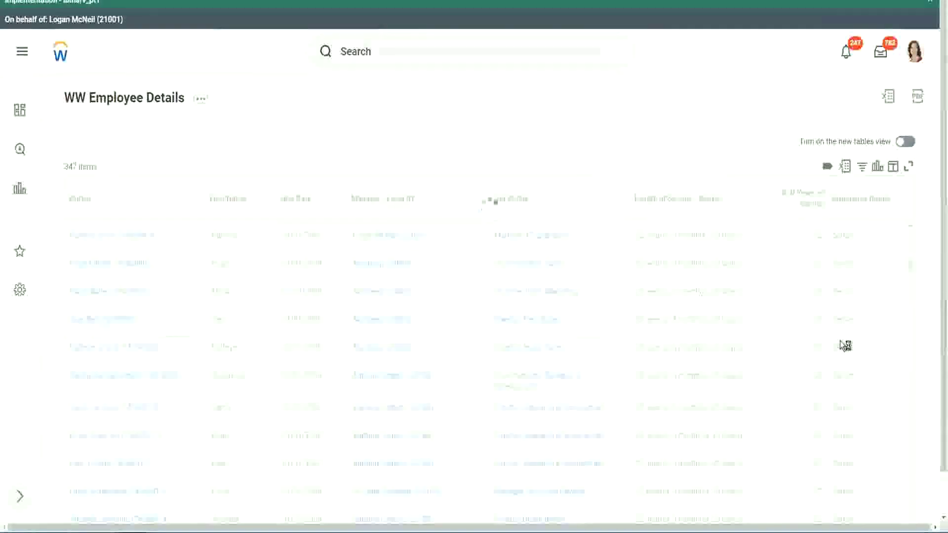
scroll(839, 339, "down", 2)
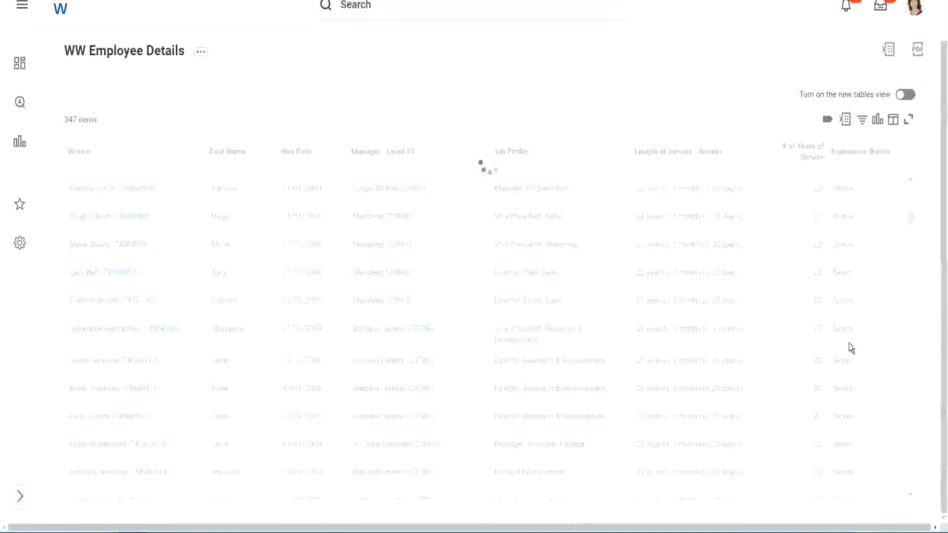
scroll(878, 279, "down", 4)
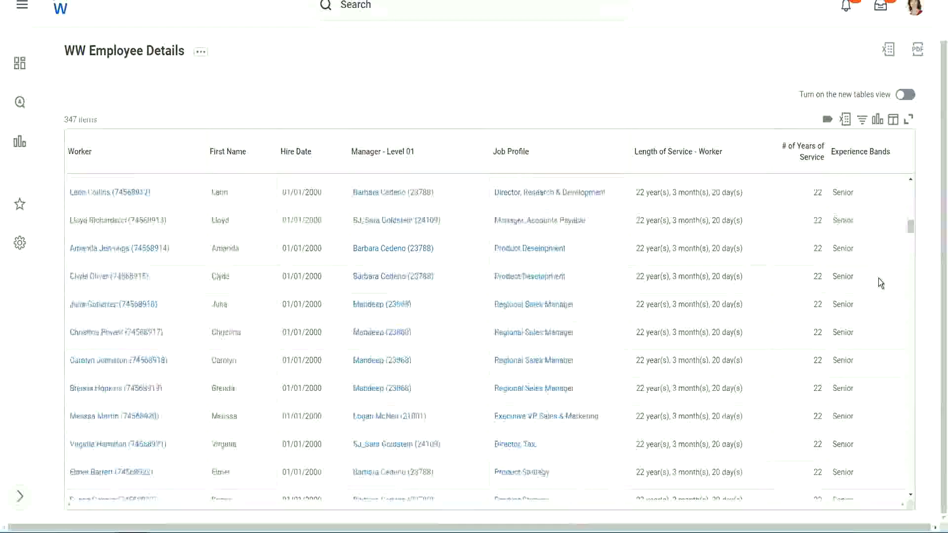
scroll(879, 282, "down", 3)
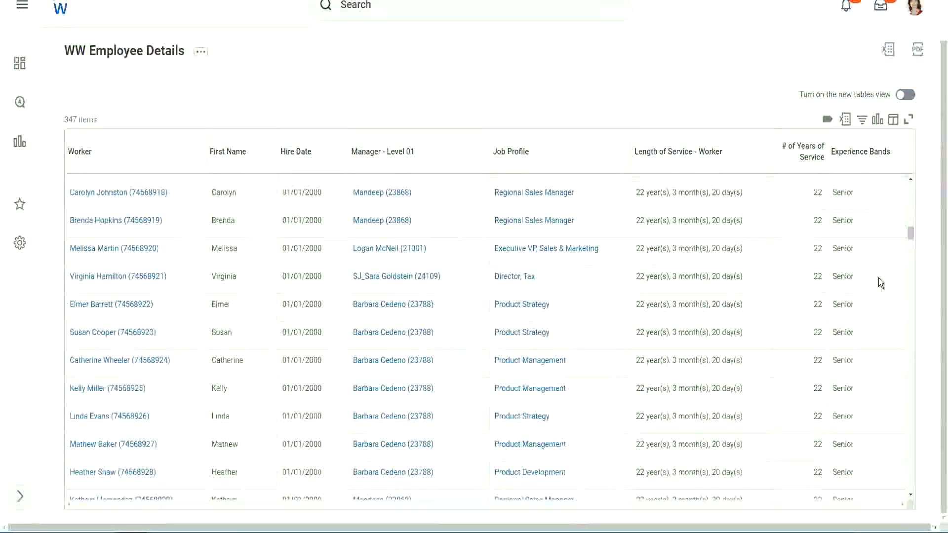
scroll(879, 282, "down", 7)
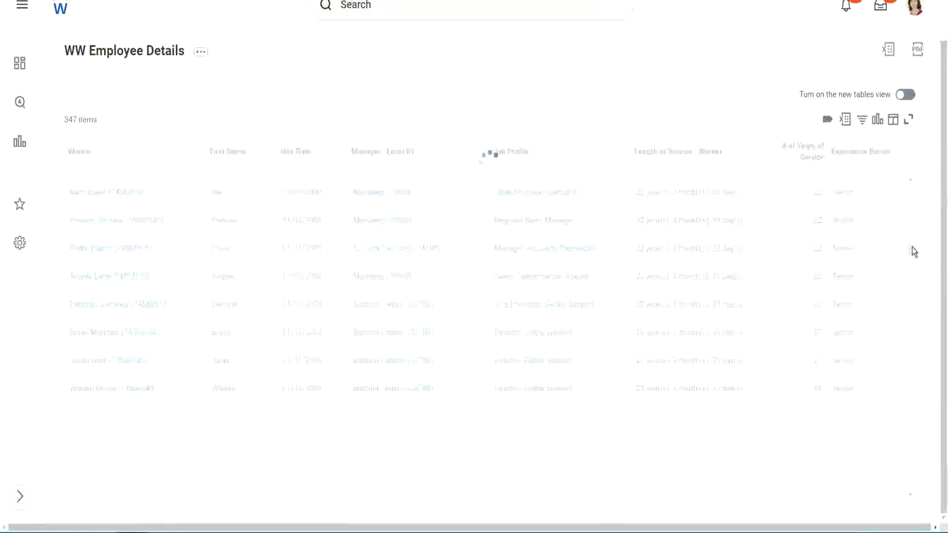
- Filter Experience Bands to values containing 'Amateur', which returns No Data (0 of 347)
left_click(866, 162)
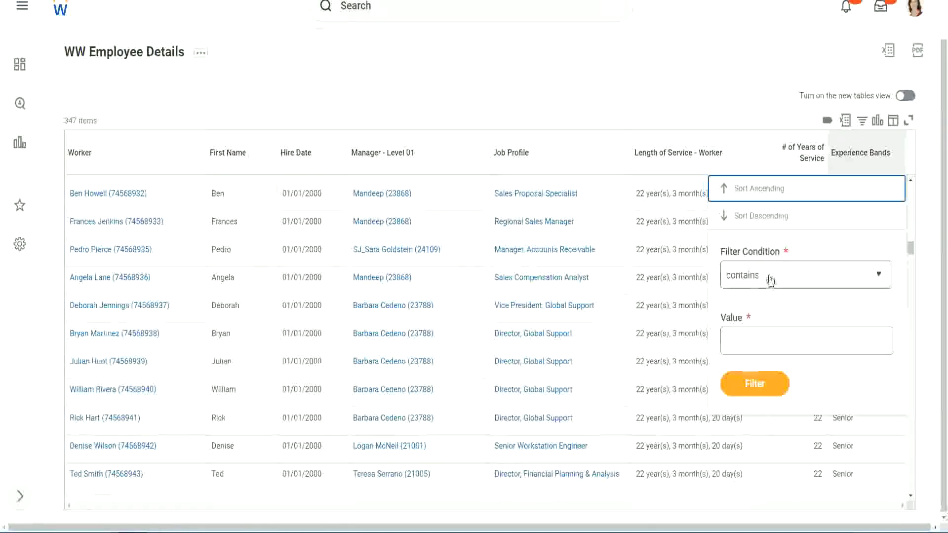
left_click(750, 333)
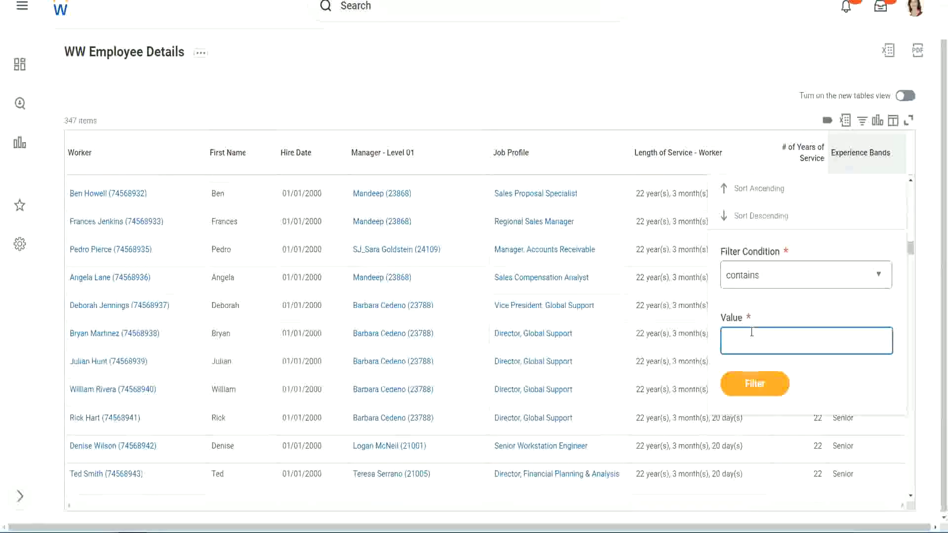
type("Amateur")
left_click(748, 390)
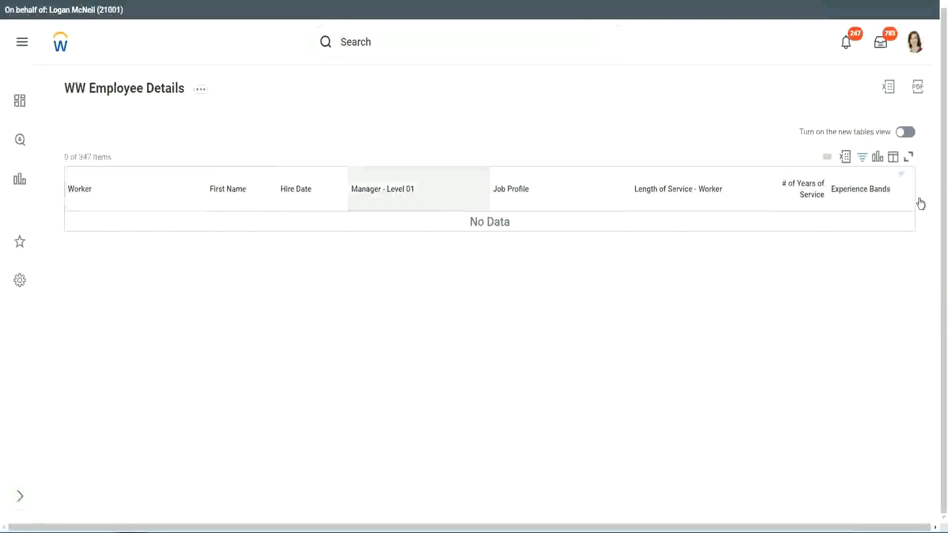
- Replace the Amateur filter value with 'Legend' so the report shows 107 of 347 items
left_click(858, 193)
left_click(782, 323)
key("ctrl+a")
type("Legend")
left_click(754, 366)
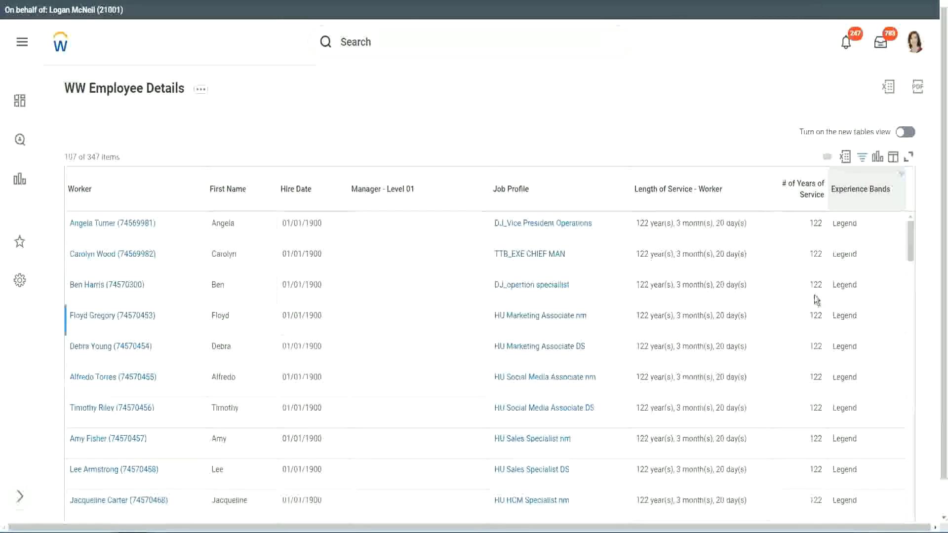
- Review the Legend workers, checking the 1900 hire year and 102–122 years of service
scroll(814, 295, "down", 10)
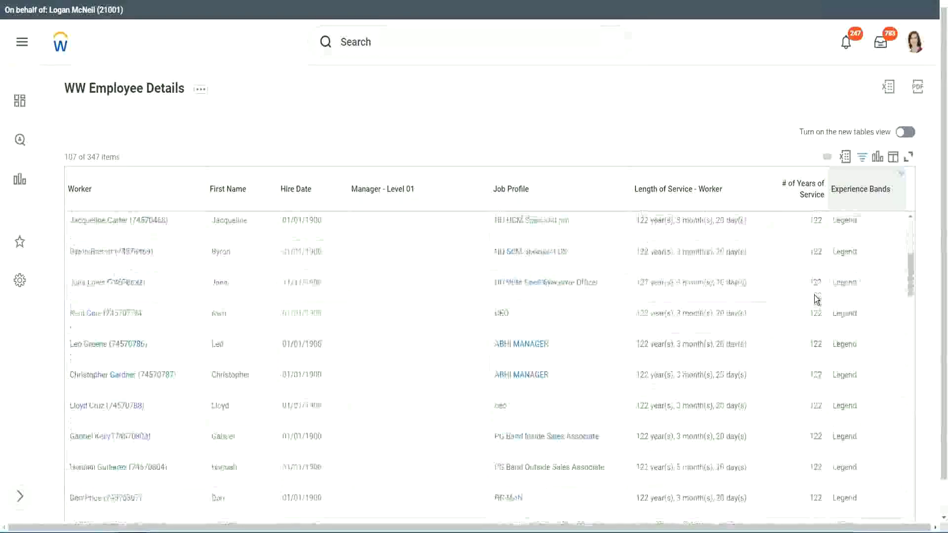
scroll(814, 295, "down", 5)
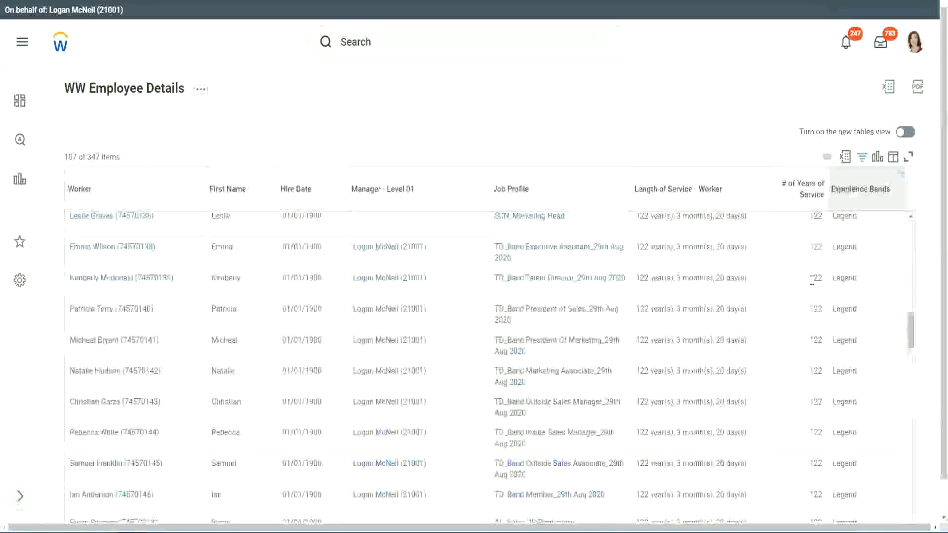
scroll(811, 280, "down", 10)
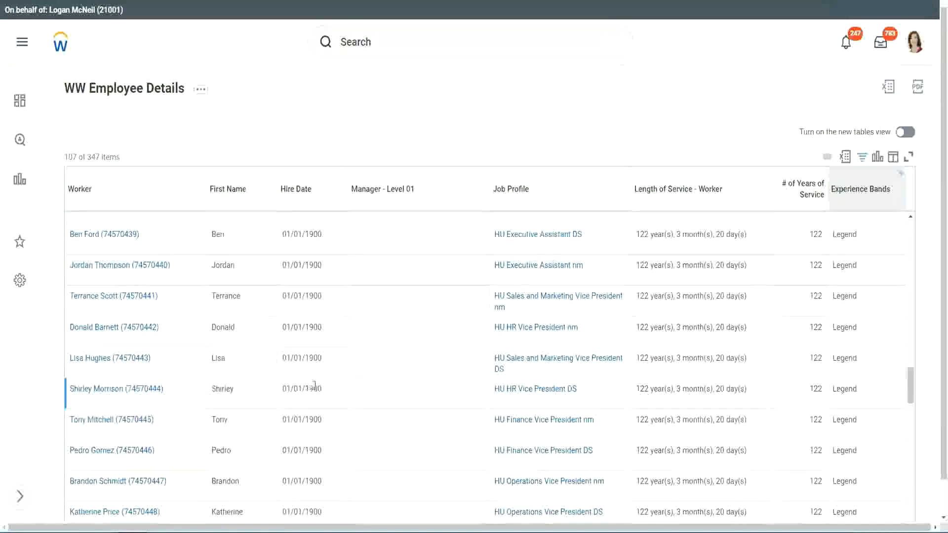
double_click(309, 388)
scroll(806, 370, "down", 5)
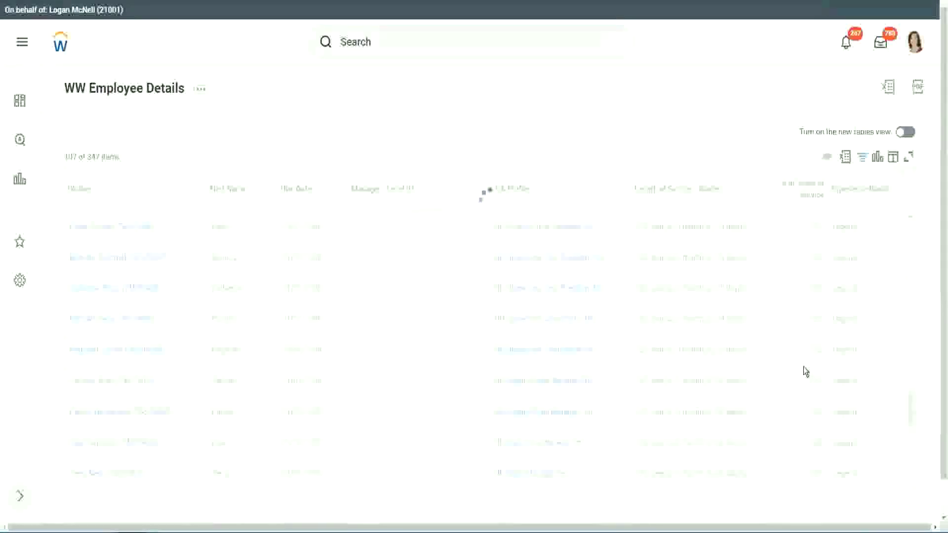
scroll(806, 371, "down", 10)
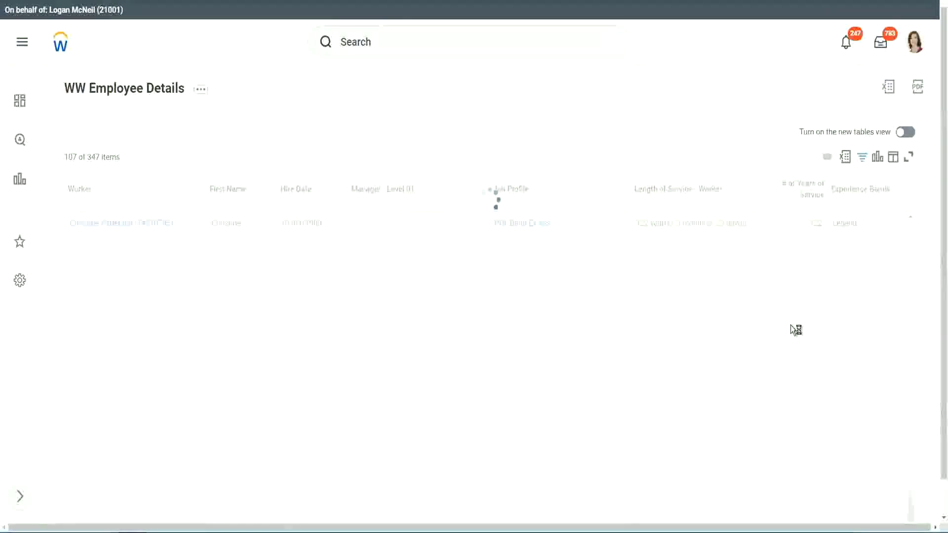
scroll(790, 325, "down", 5)
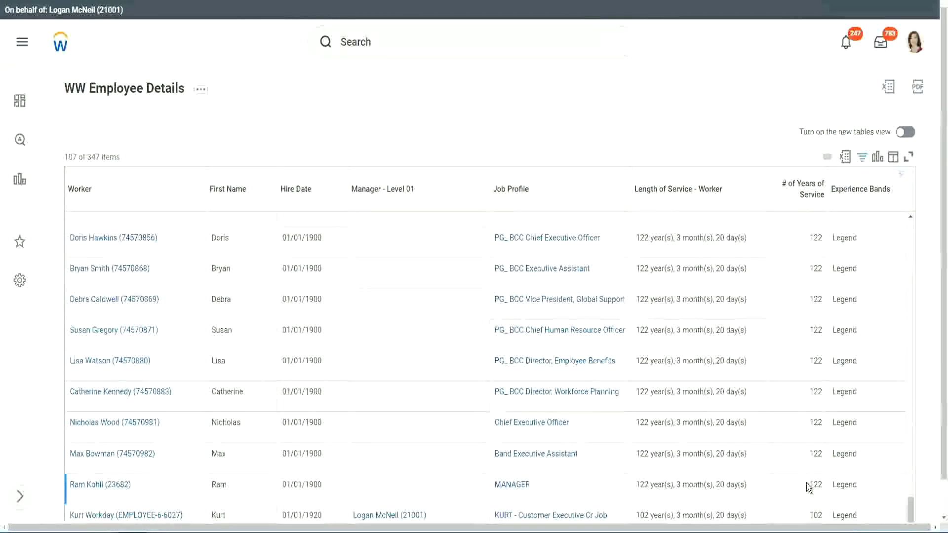
double_click(816, 511)
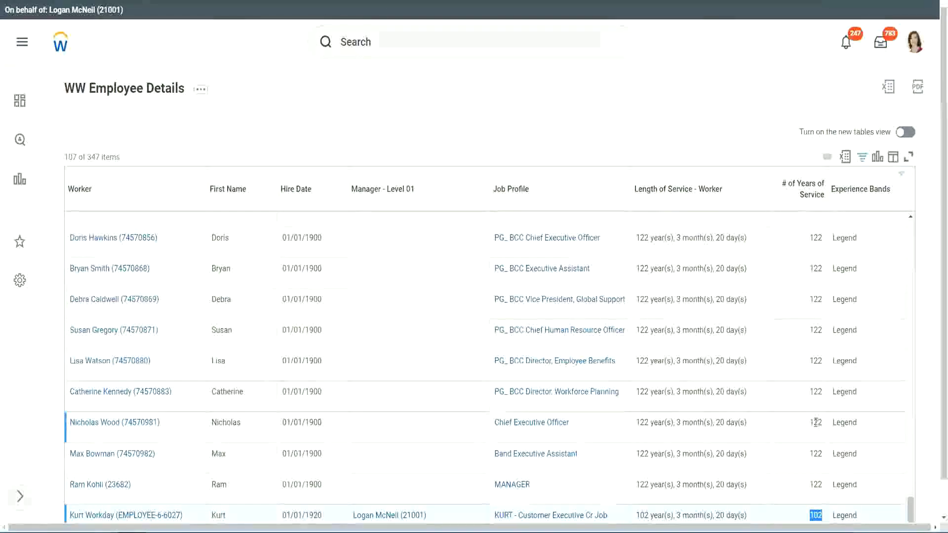
left_click_drag(816, 422, 823, 422)
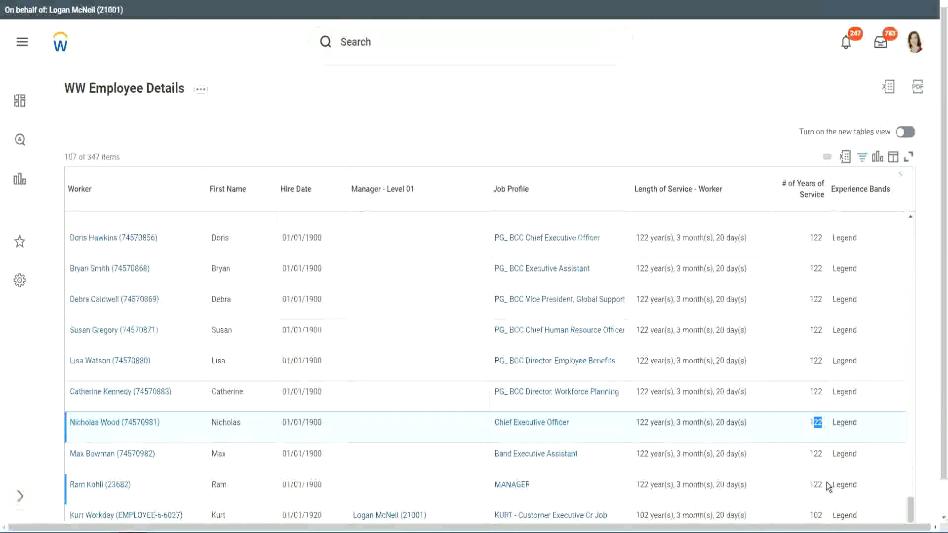
left_click(799, 397)
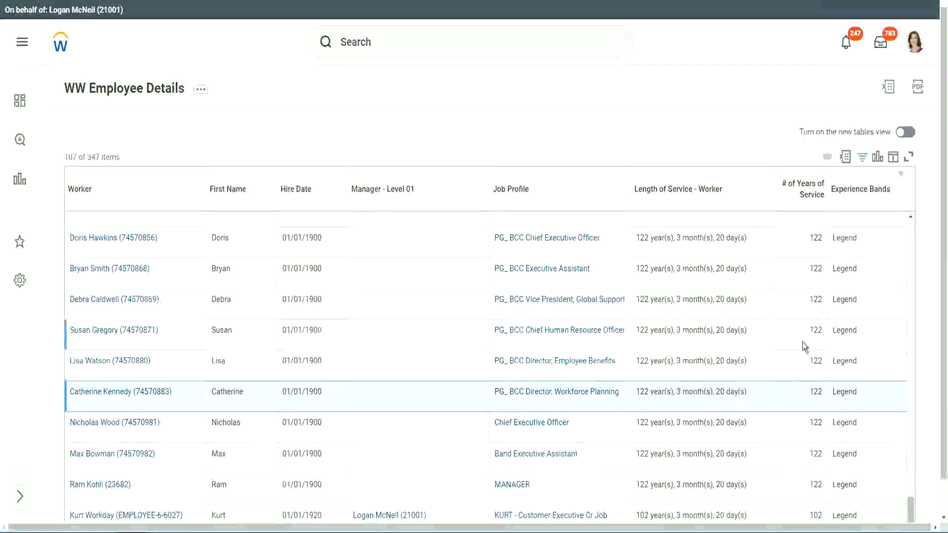
left_click(798, 280)
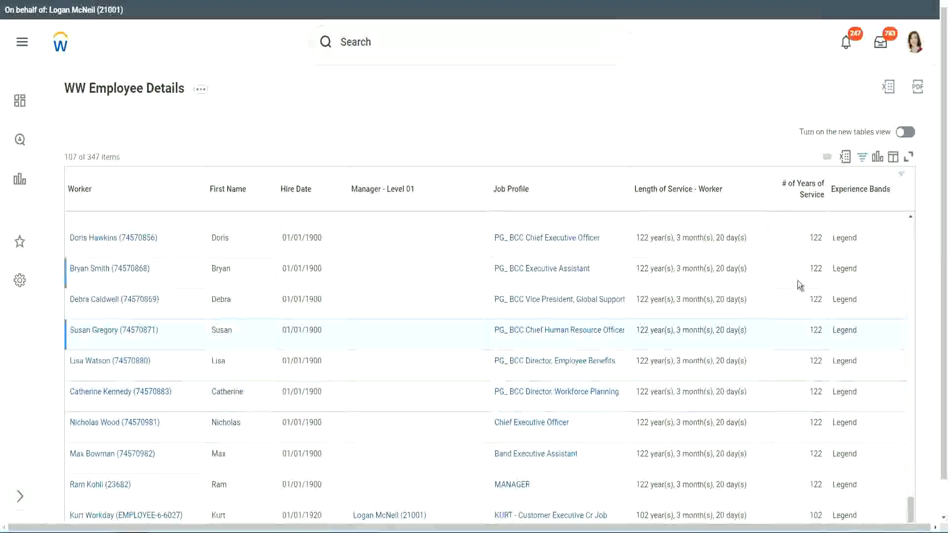
- Change the Experience Bands filter value to 'Experienced', leaving 82 of 347 items
left_click(867, 194)
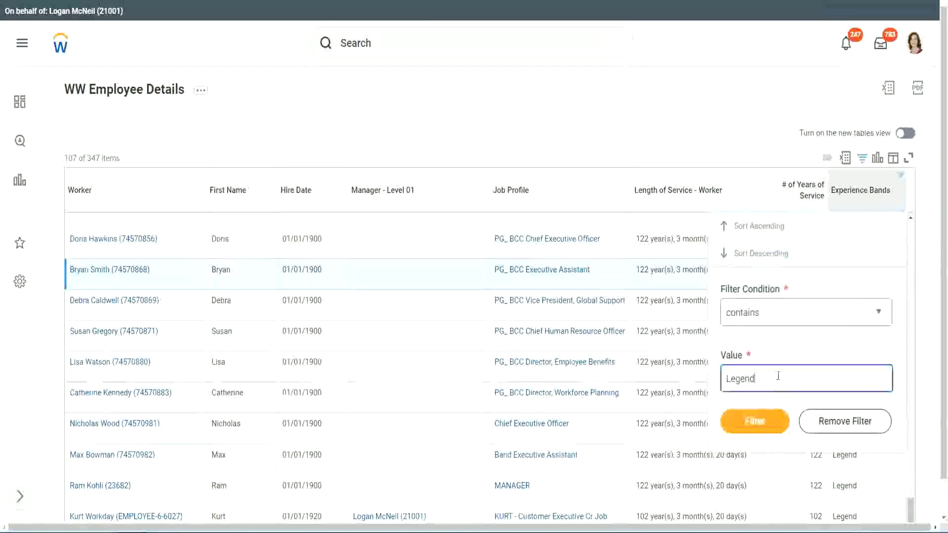
double_click(736, 378)
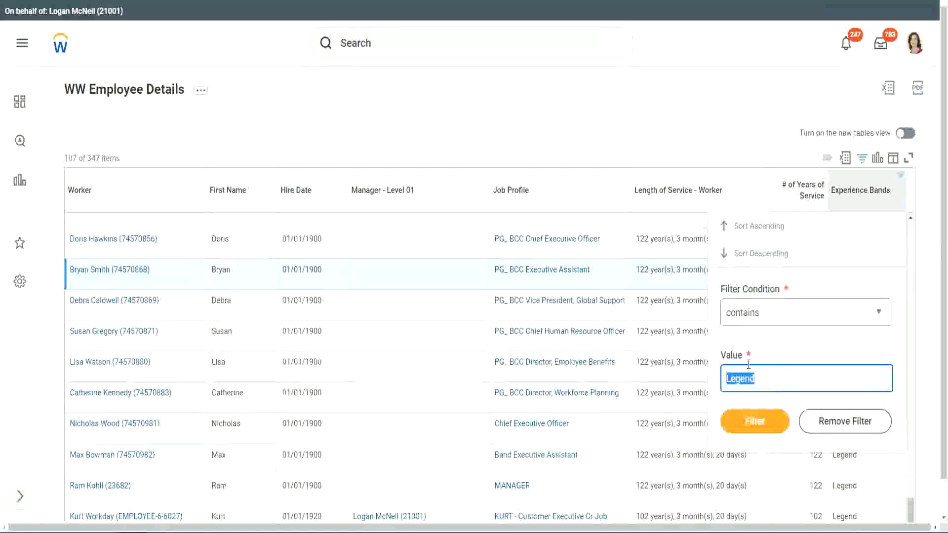
type("Experienced")
left_click(759, 422)
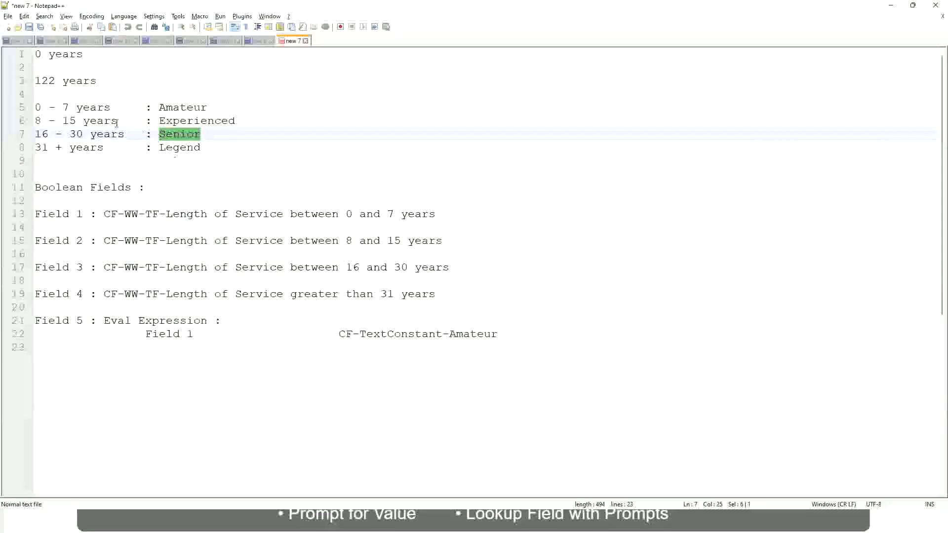
left_click(90, 123)
left_click_drag(45, 121, 77, 121)
left_click(107, 122)
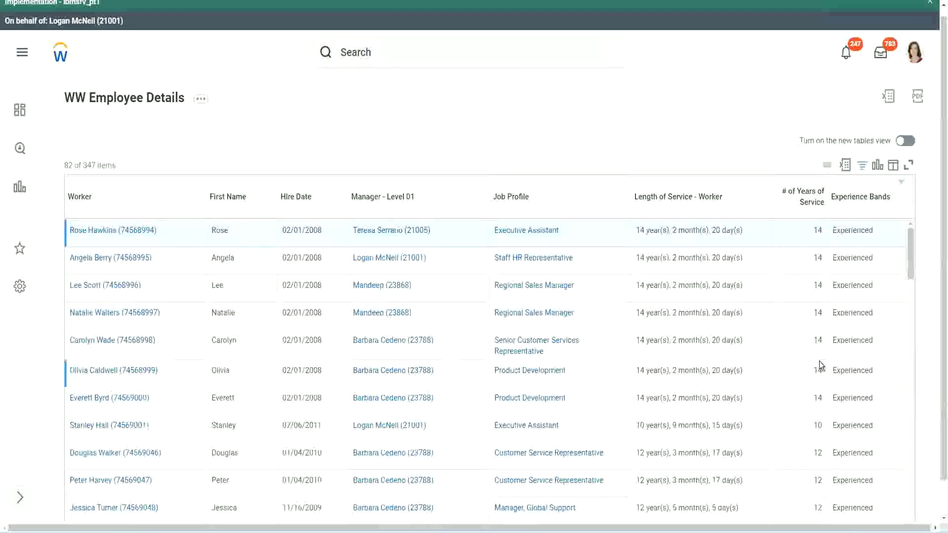
- Scroll the 82 Experienced workers, confirming rows show roughly 10–12 years of service
scroll(819, 361, "down", 5)
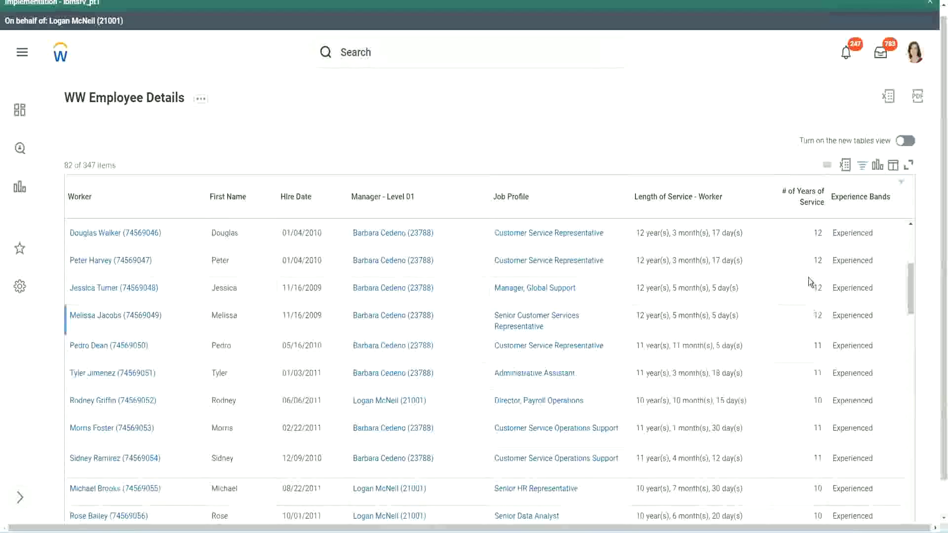
left_click_drag(809, 261, 871, 262)
scroll(820, 341, "down", 3)
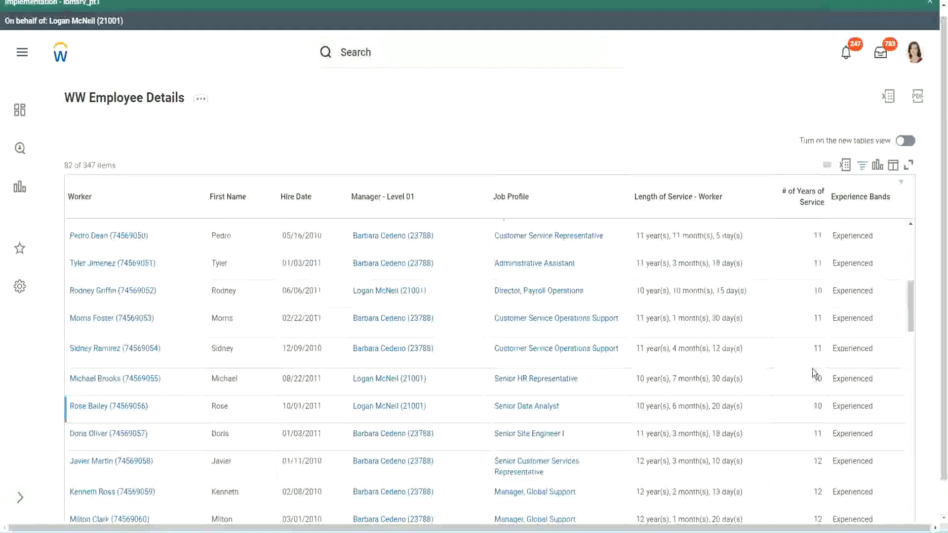
left_click(817, 351)
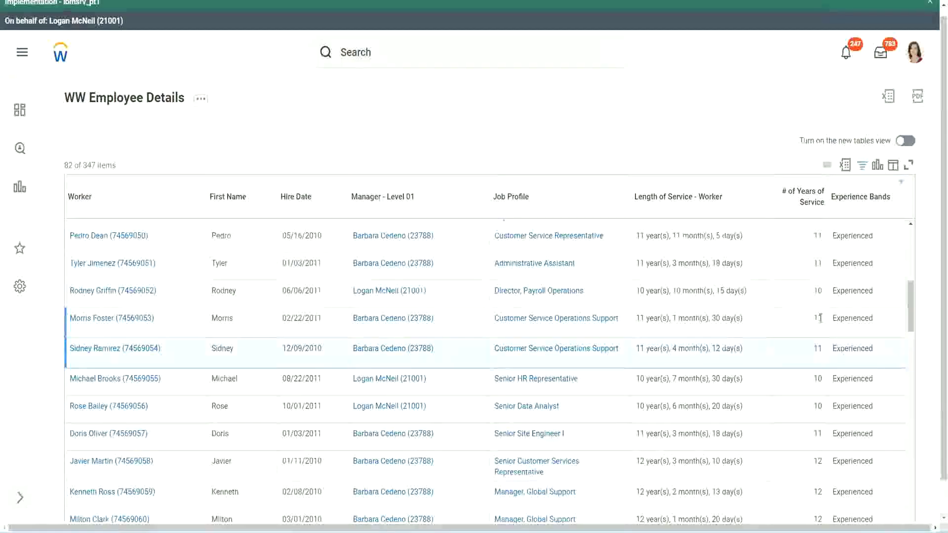
left_click(843, 320)
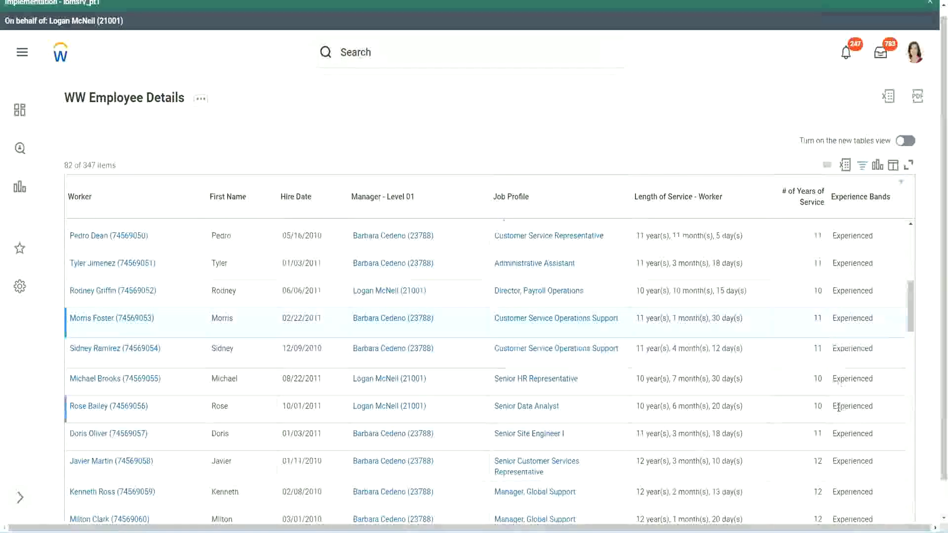
scroll(839, 408, "down", 5)
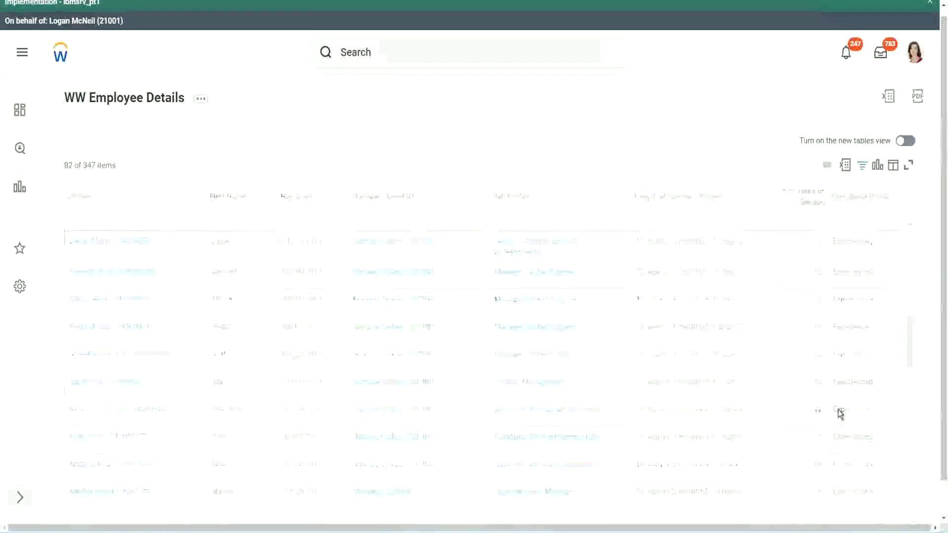